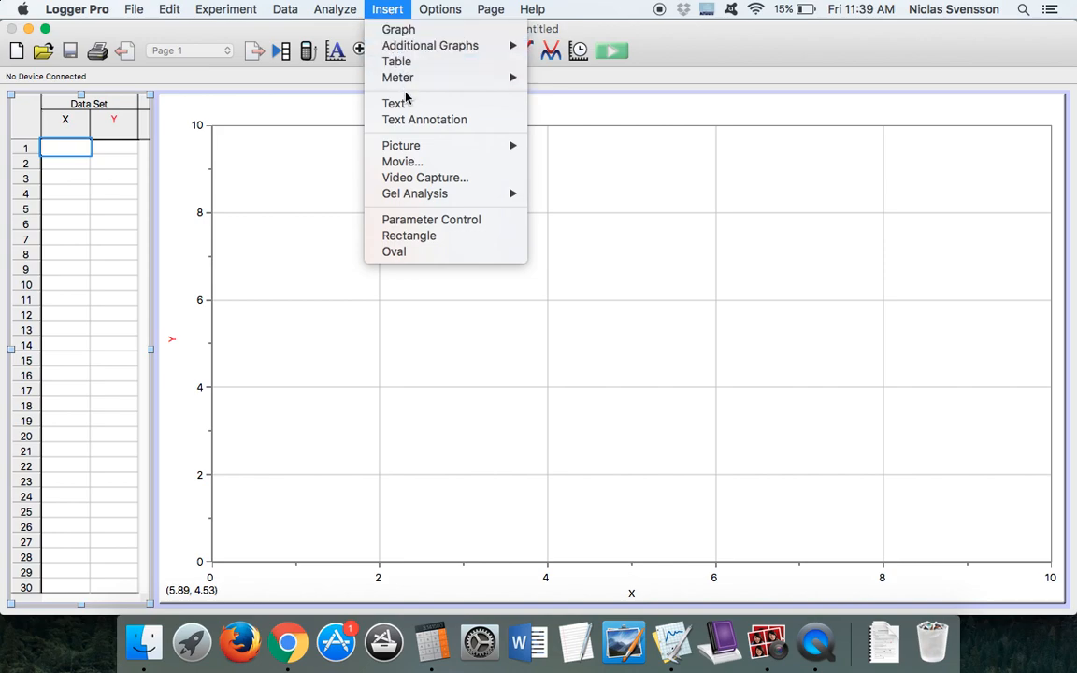
# - Insert the movie Free Fall with Textbook.mov from the Desktop and move it over the graph, clear of the data table
pyautogui.click(436, 163)
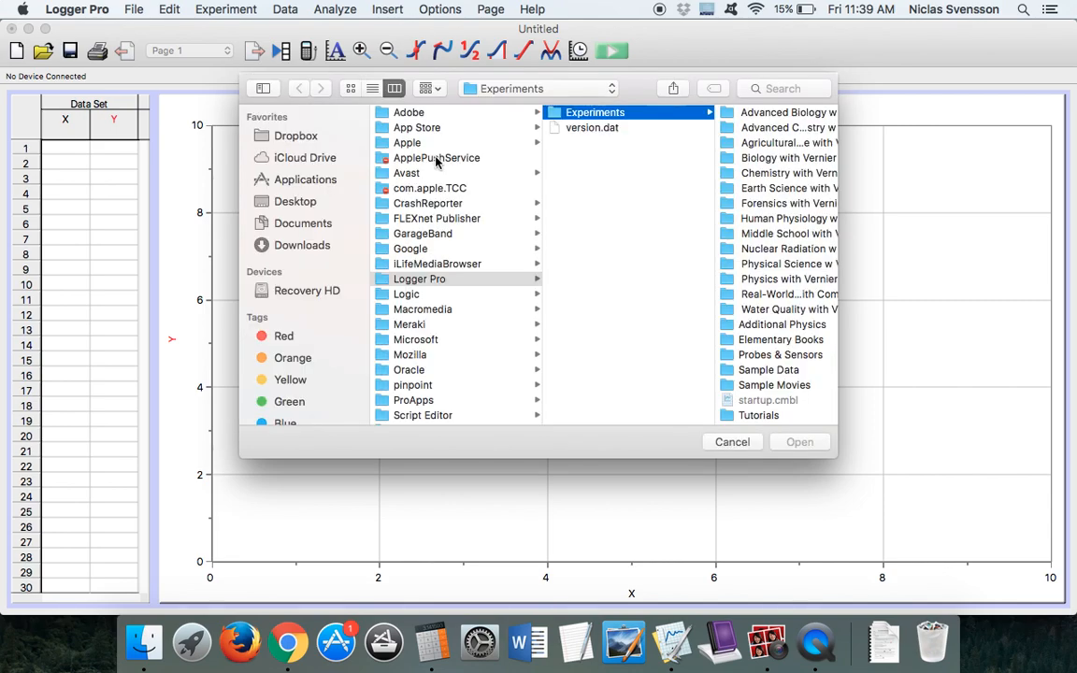
pyautogui.click(295, 204)
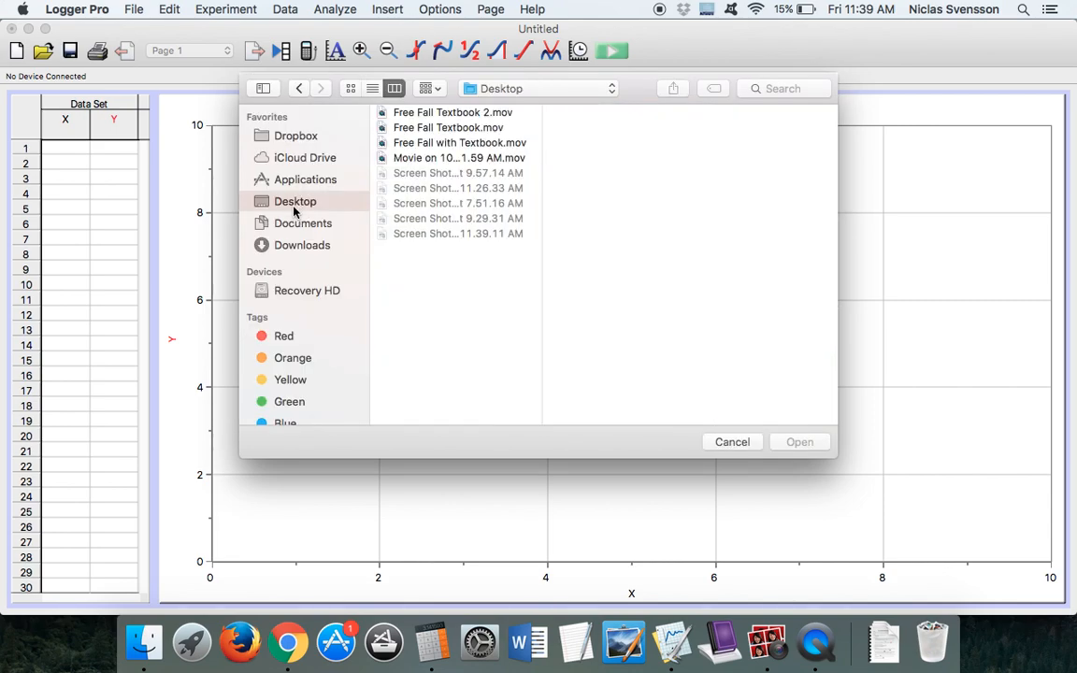
pyautogui.click(441, 146)
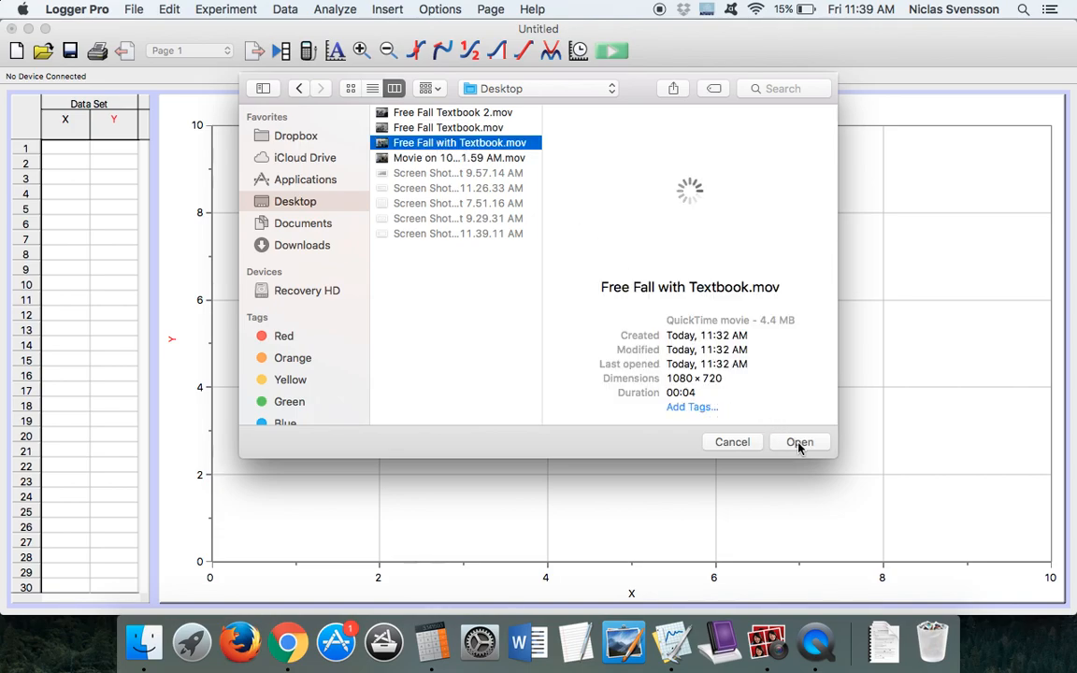
pyautogui.click(800, 443)
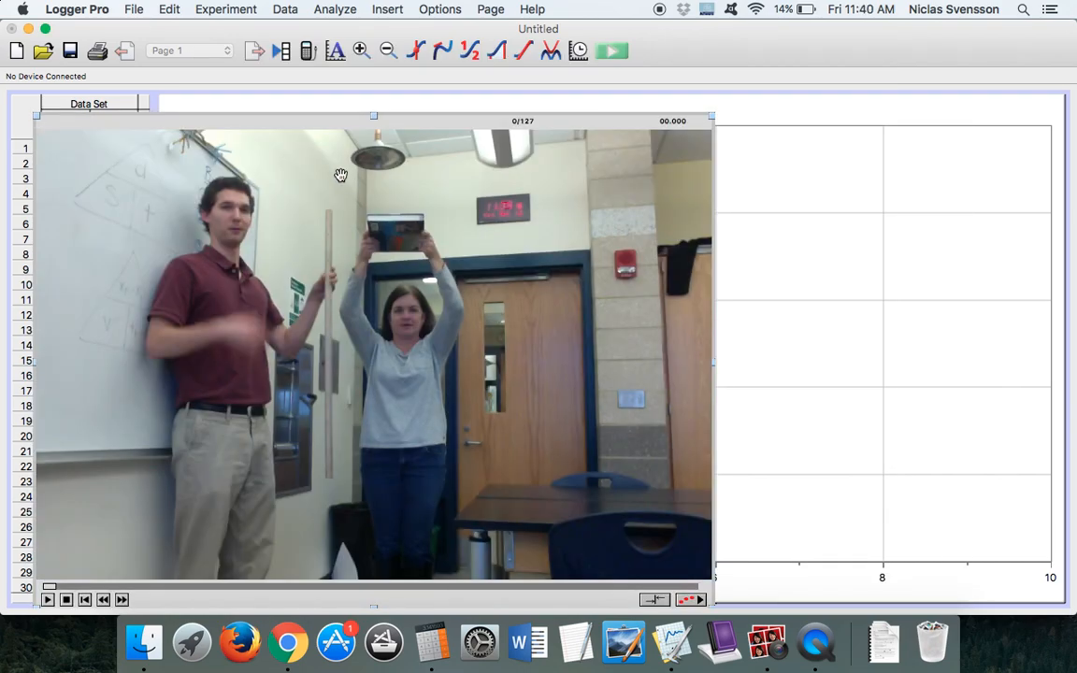
pyautogui.moveTo(309, 131); pyautogui.dragTo(494, 132)
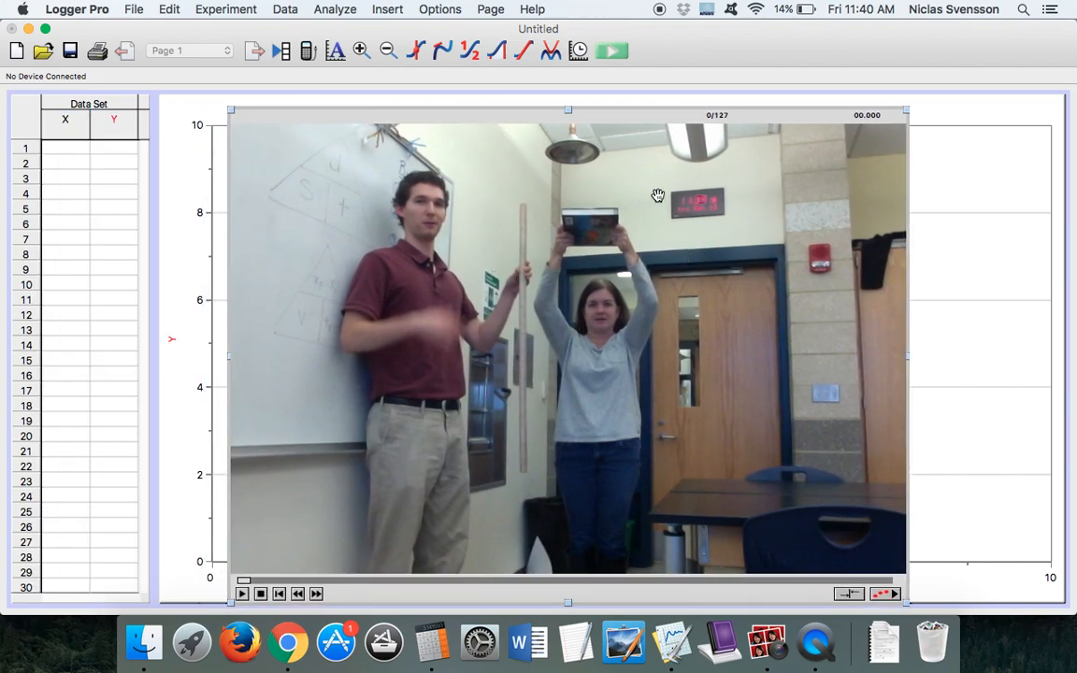
pyautogui.moveTo(658, 195); pyautogui.dragTo(642, 179)
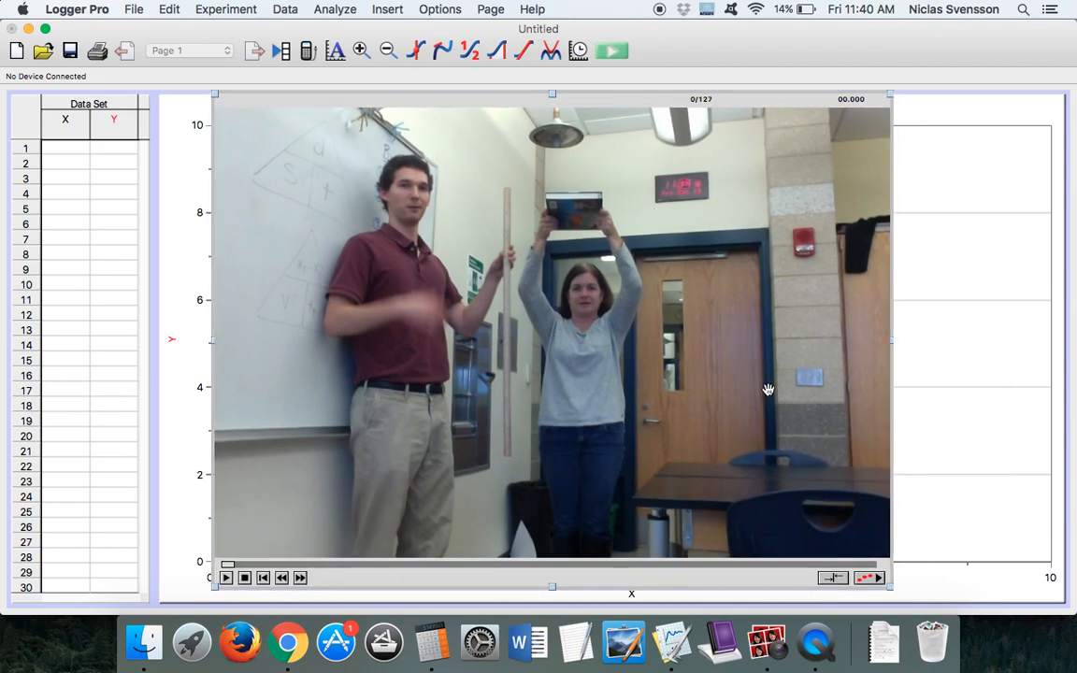
# - Enable video analysis on the movie and set its scale to 1 m along the full length of the metre stick
pyautogui.click(870, 579)
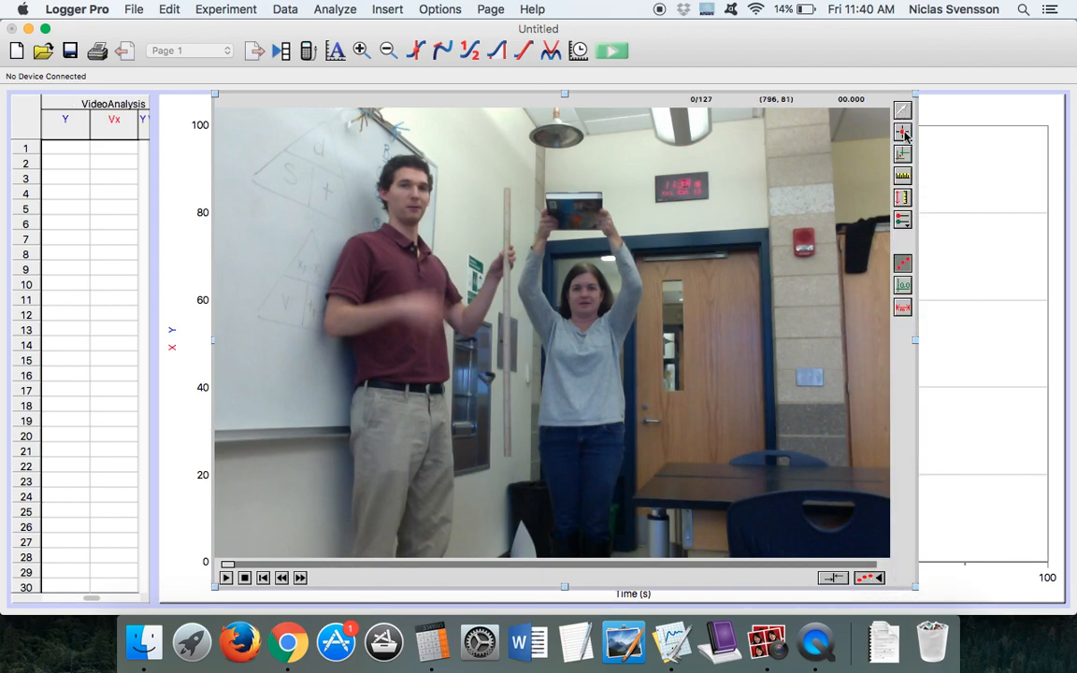
pyautogui.click(903, 178)
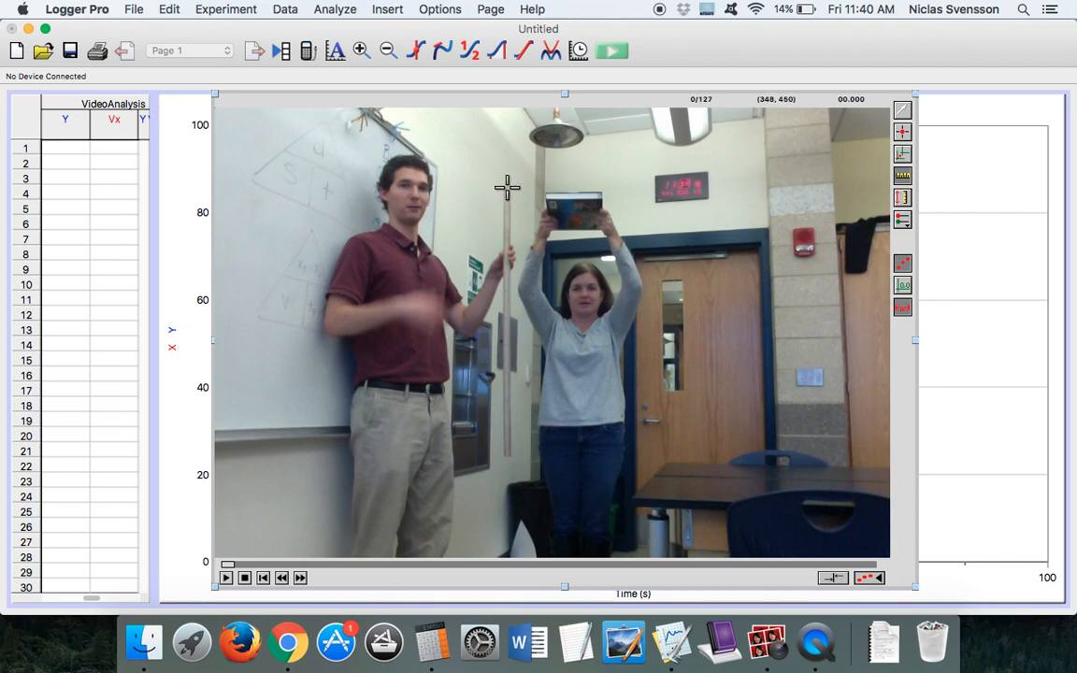
pyautogui.click(507, 188)
pyautogui.moveTo(507, 188); pyautogui.dragTo(508, 458)
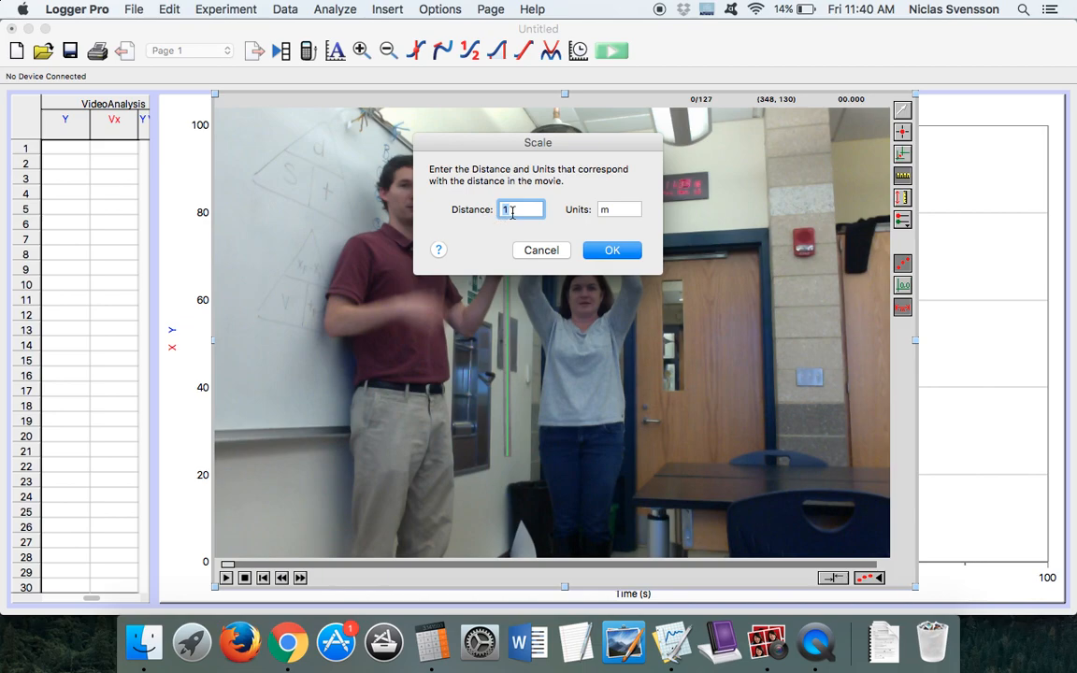
pyautogui.click(620, 209)
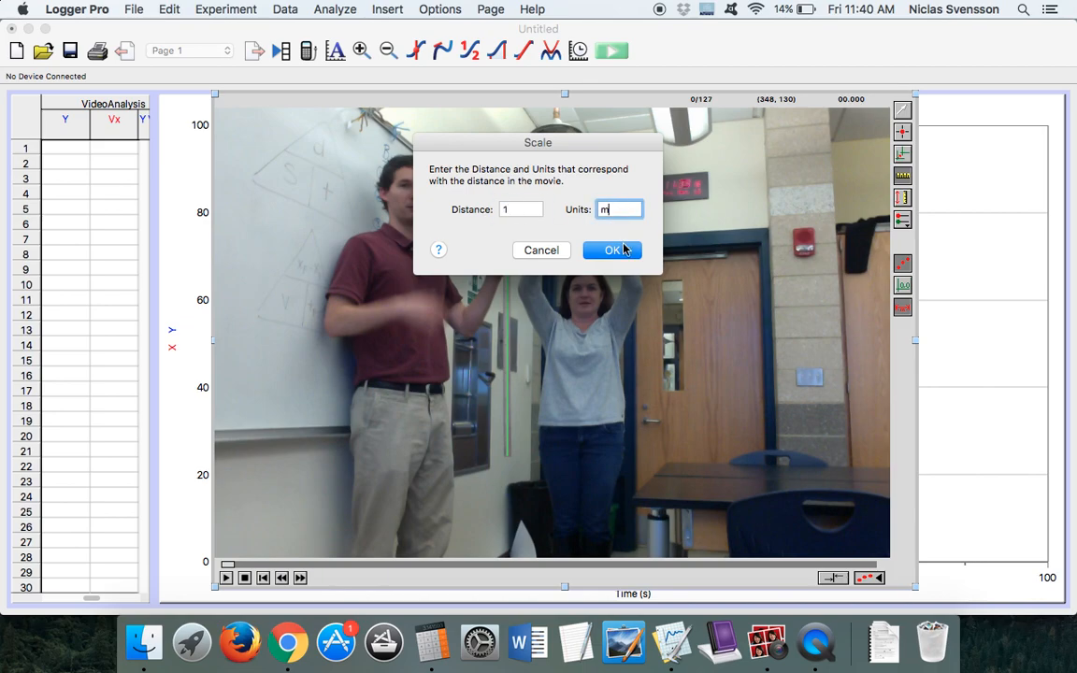
pyautogui.click(614, 250)
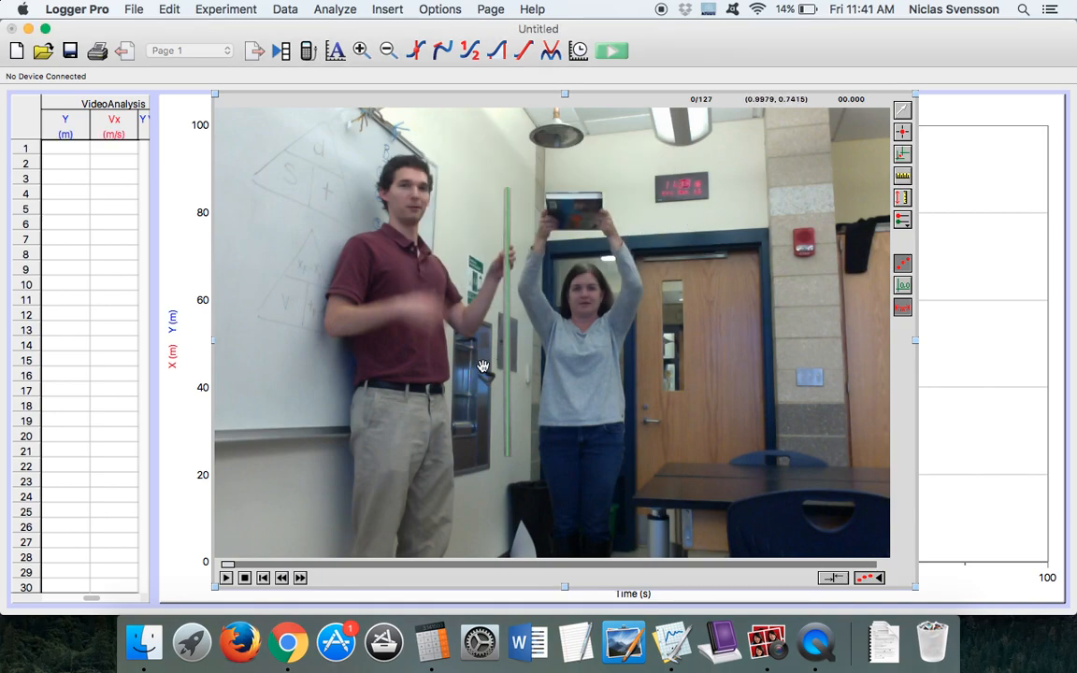
# - Starting from movie frame 39, mark the falling textbook's centre in every frame through frame 52
pyautogui.click(230, 568)
pyautogui.moveTo(230, 568); pyautogui.dragTo(435, 567)
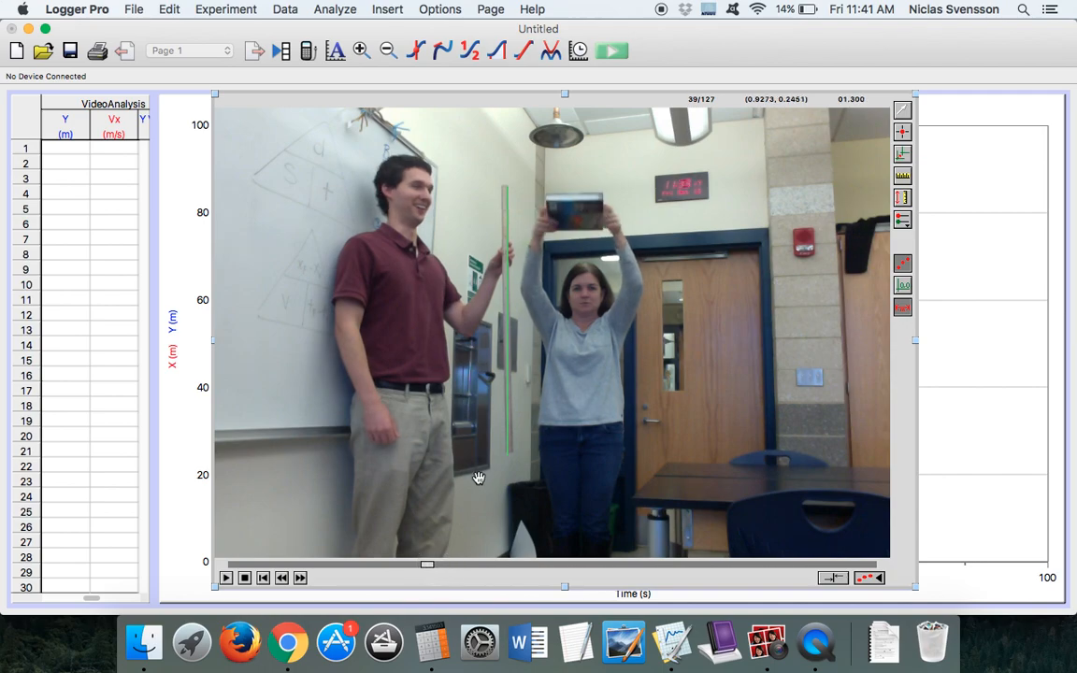
pyautogui.click(903, 134)
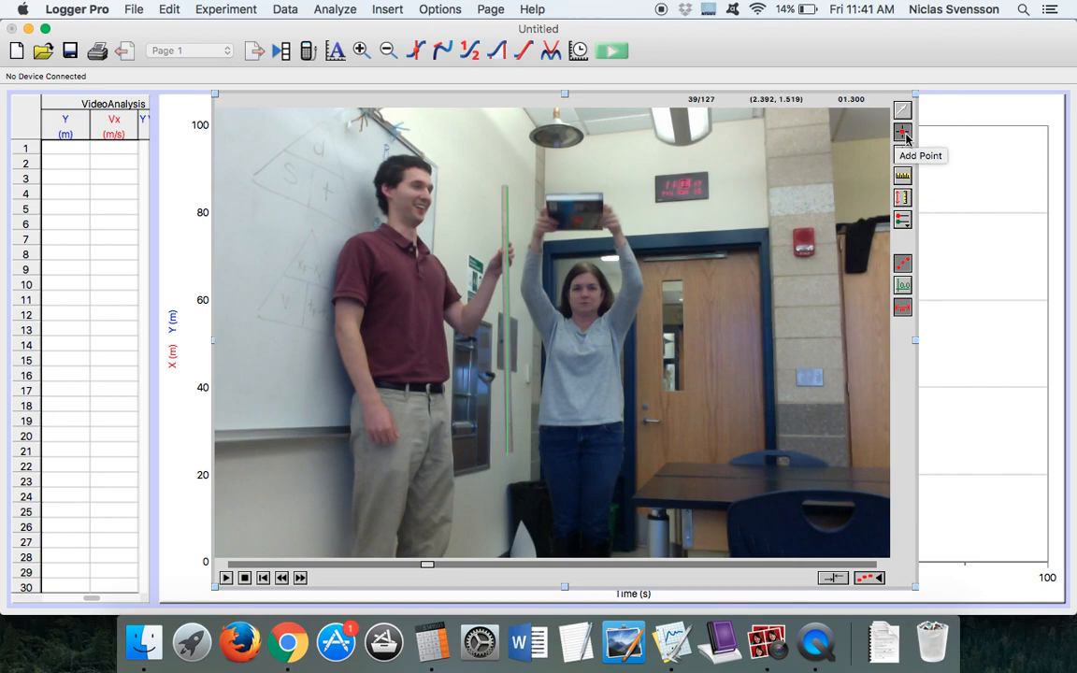
pyautogui.click(574, 212)
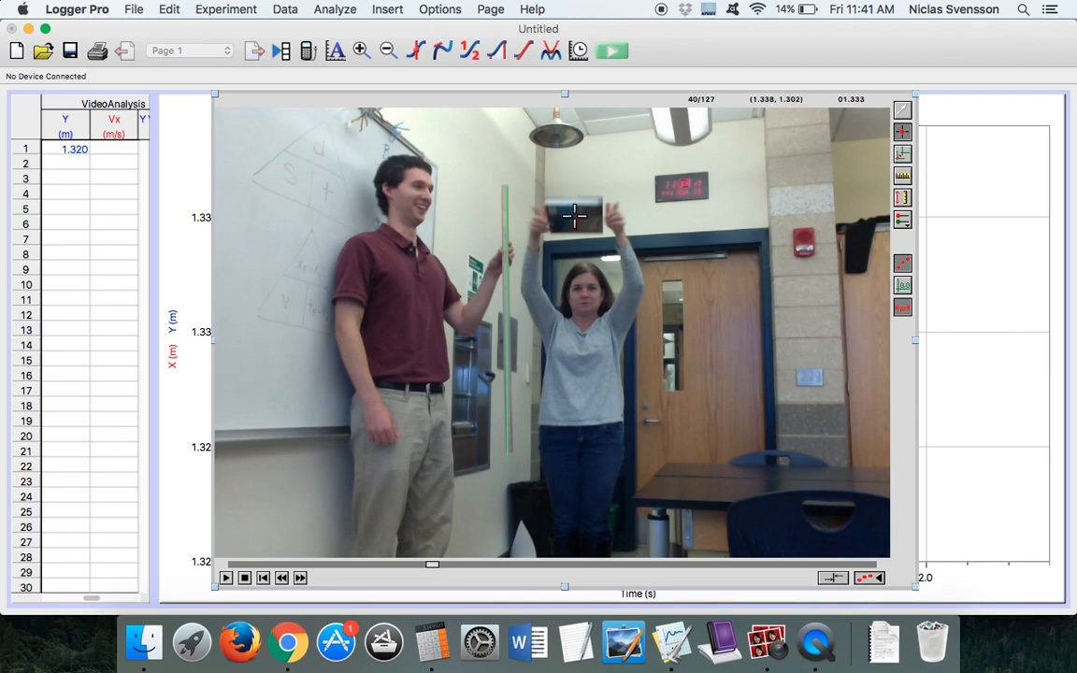
pyautogui.click(574, 216)
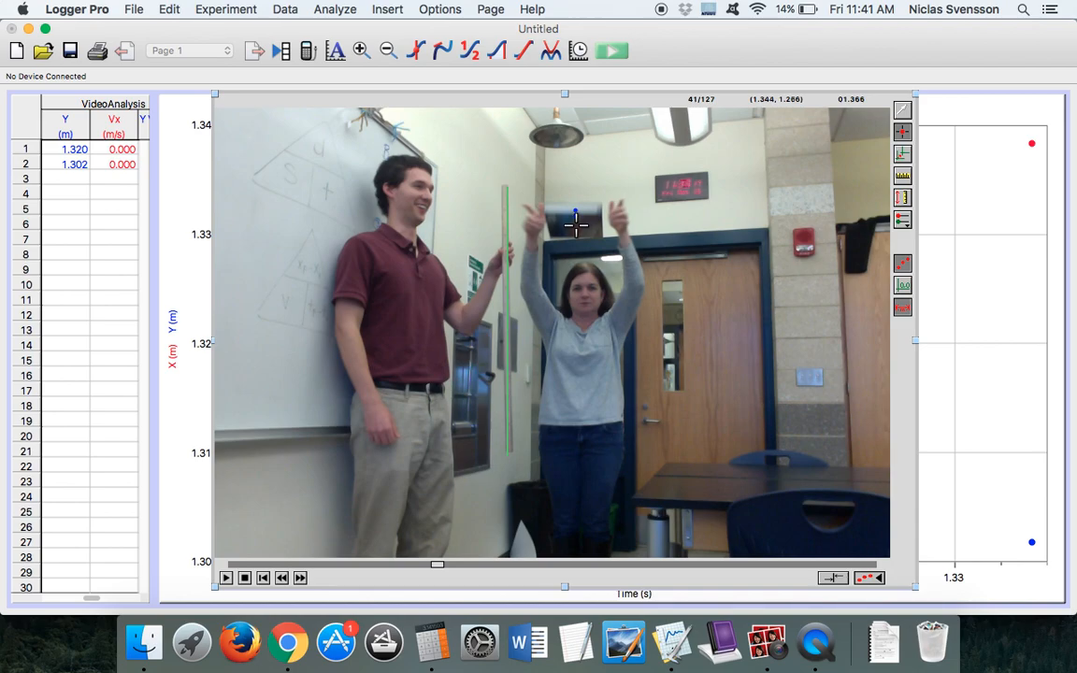
pyautogui.click(576, 221)
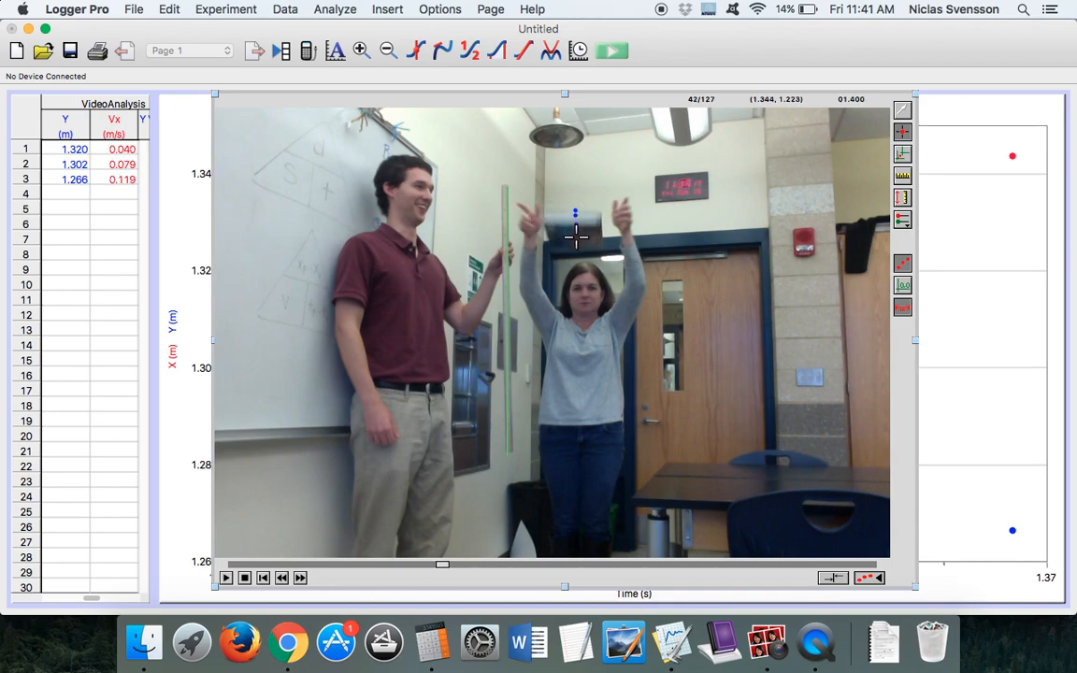
pyautogui.click(576, 234)
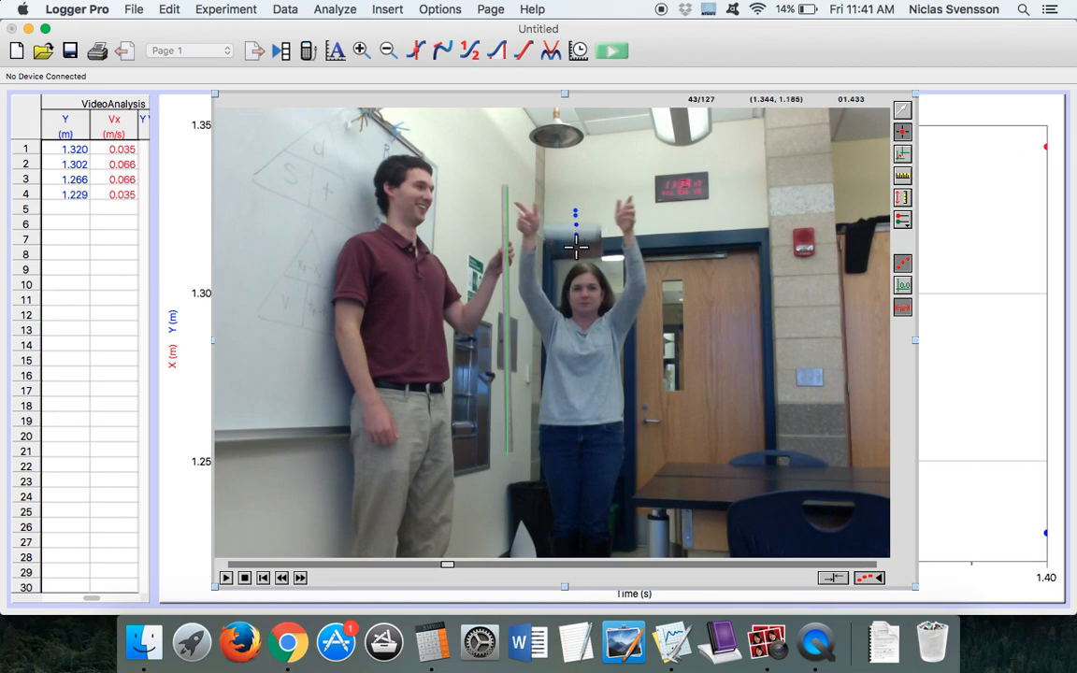
pyautogui.click(576, 247)
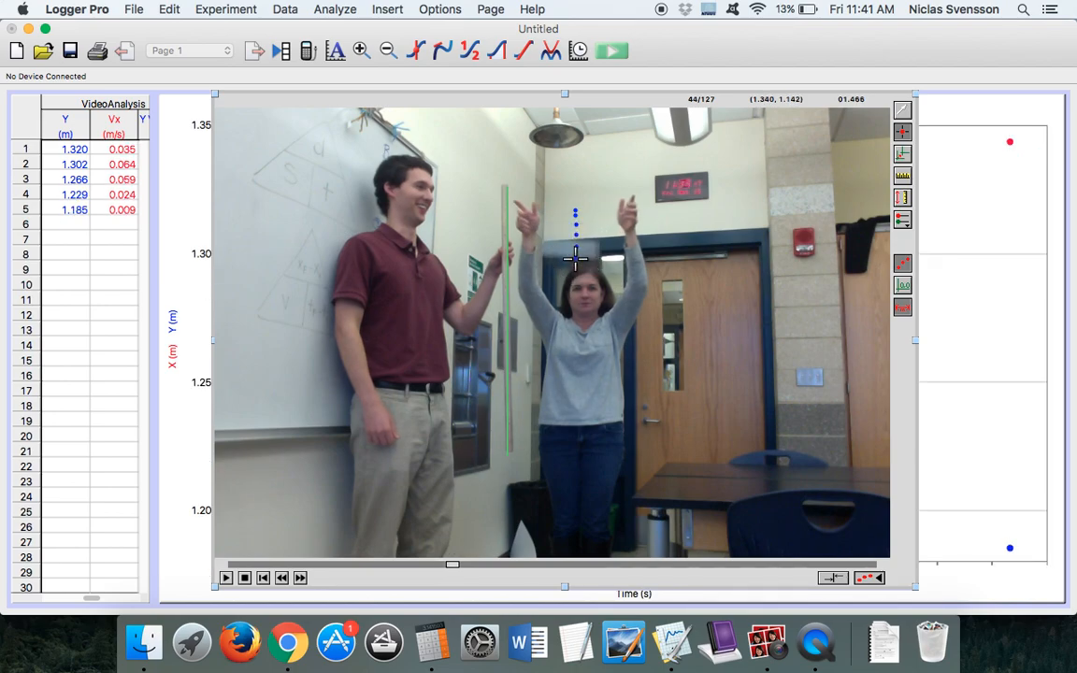
pyautogui.click(576, 261)
pyautogui.click(576, 277)
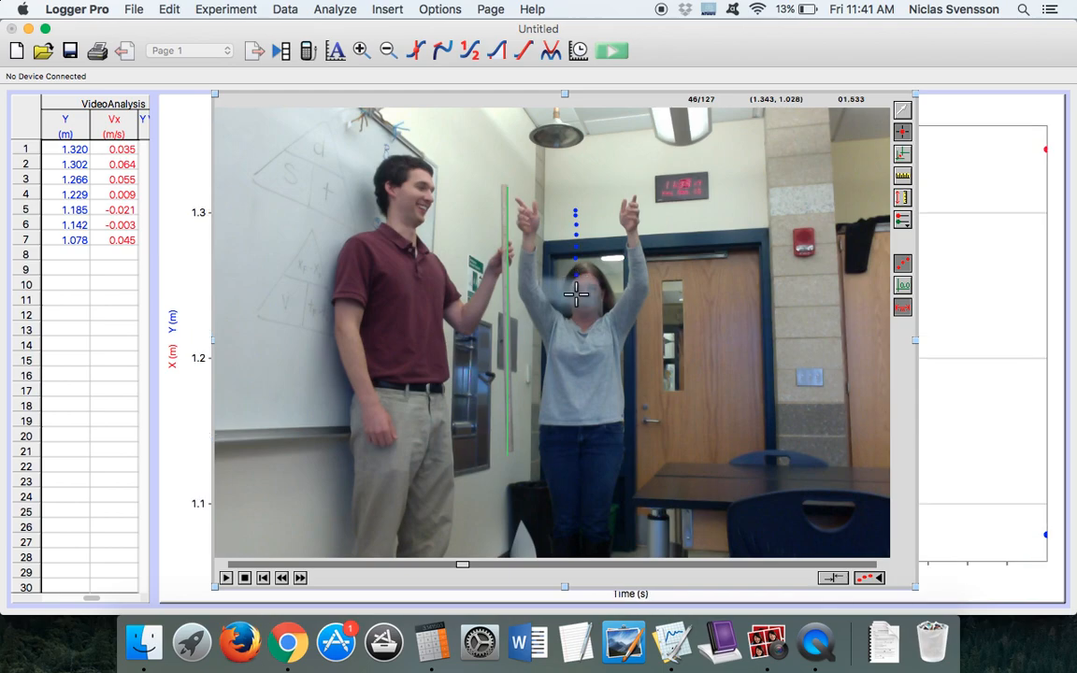
pyautogui.click(576, 298)
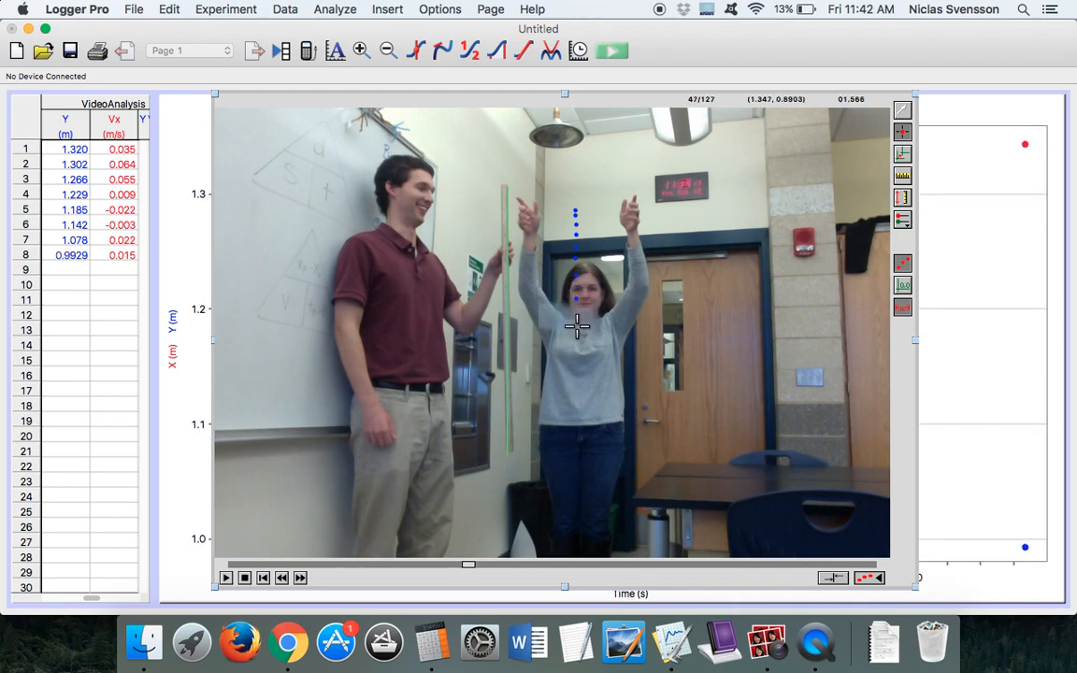
pyautogui.click(576, 326)
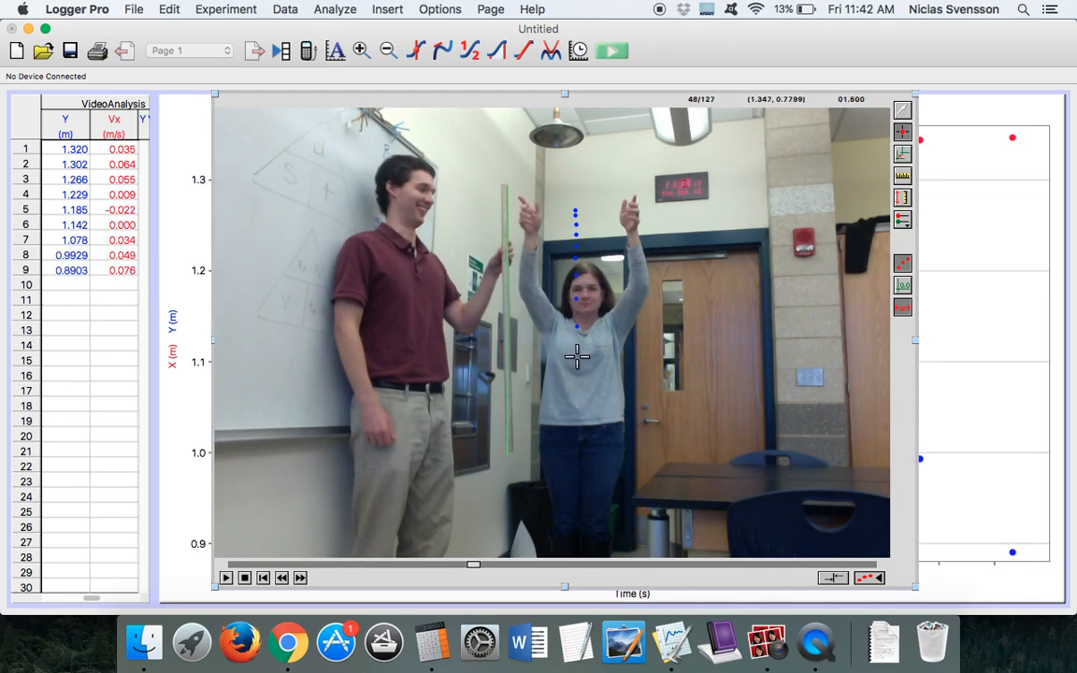
pyautogui.click(576, 355)
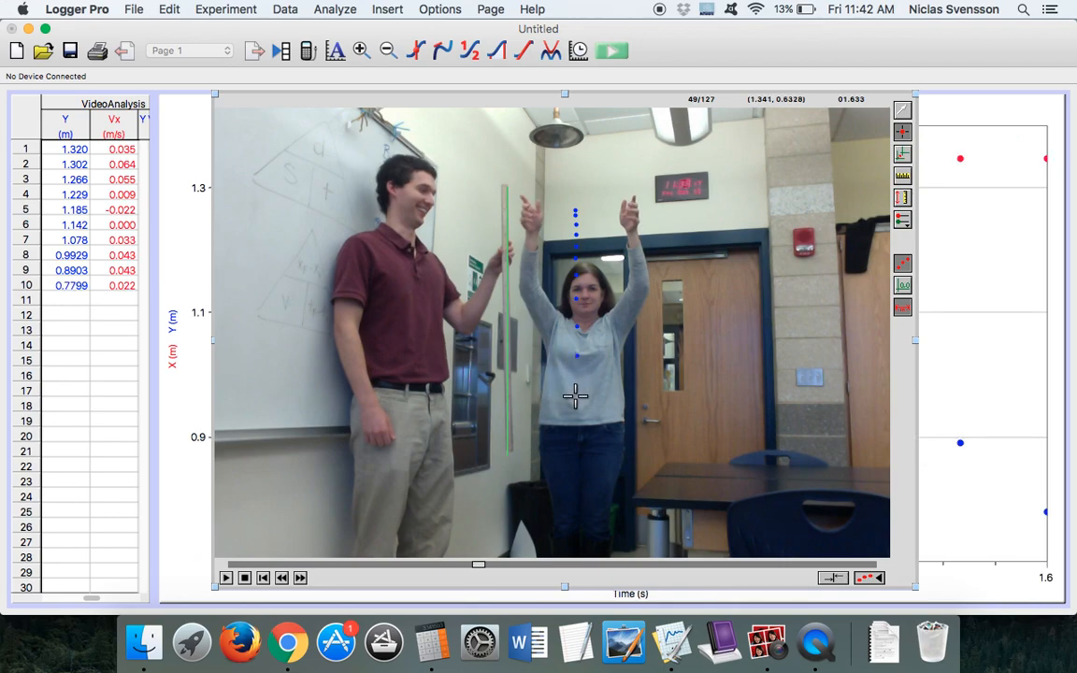
pyautogui.click(576, 397)
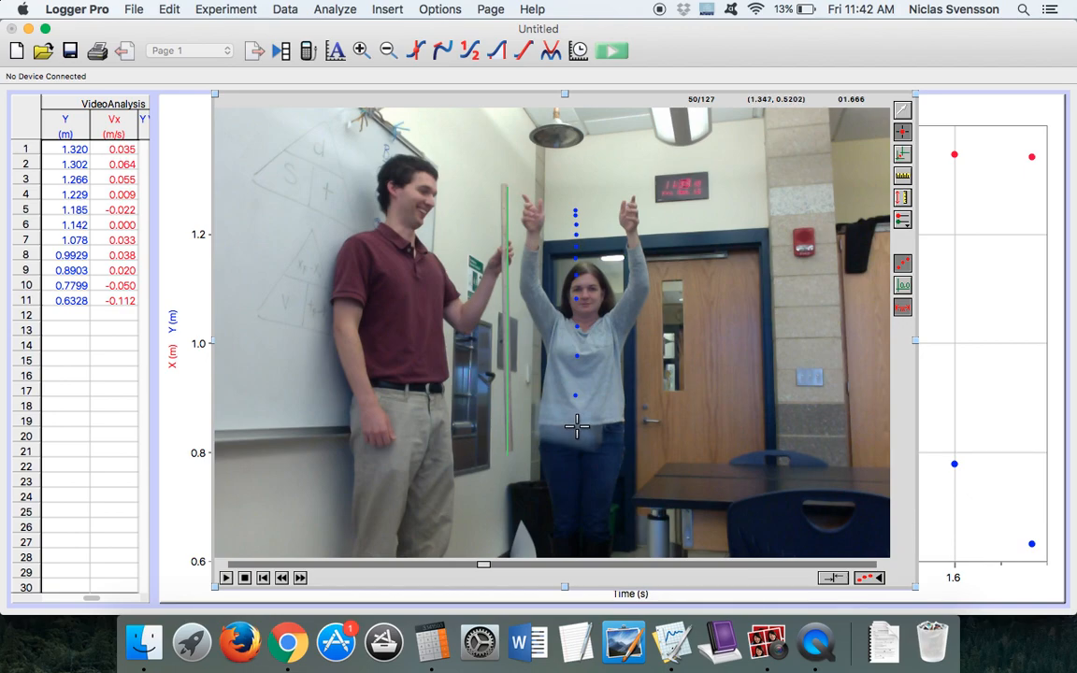
pyautogui.click(576, 426)
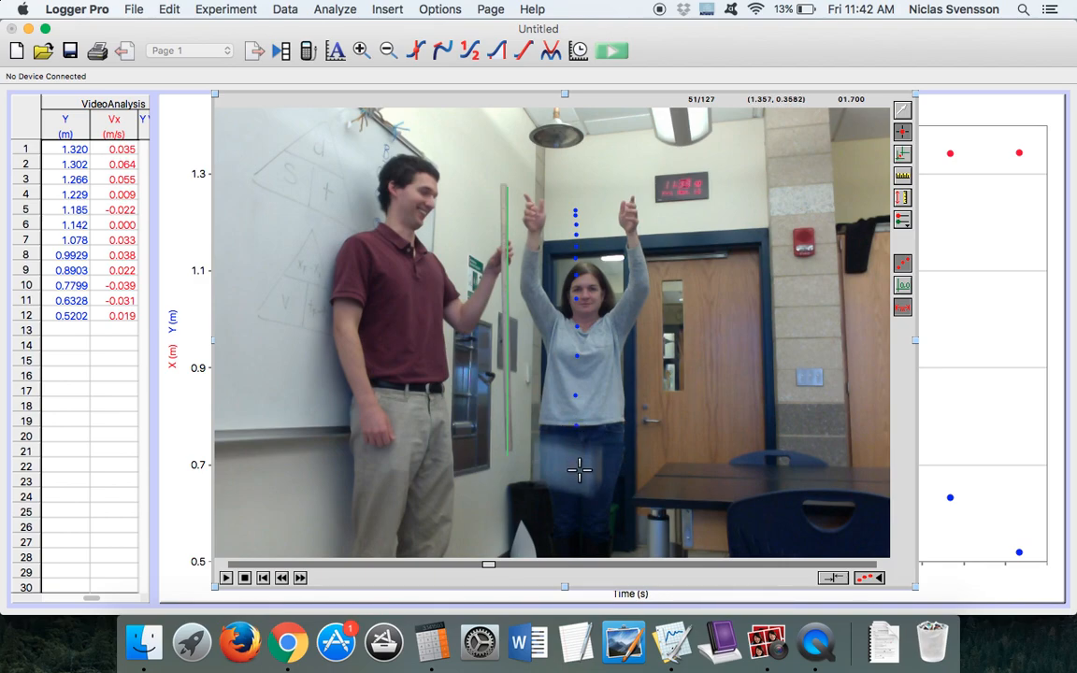
pyautogui.click(579, 470)
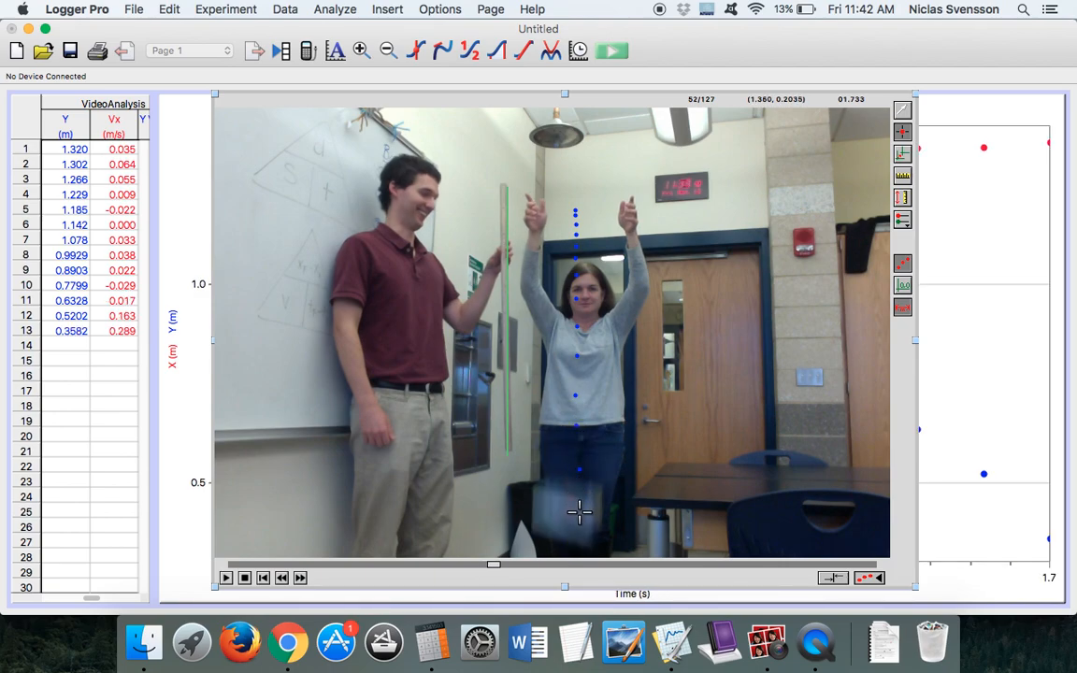
pyautogui.click(580, 515)
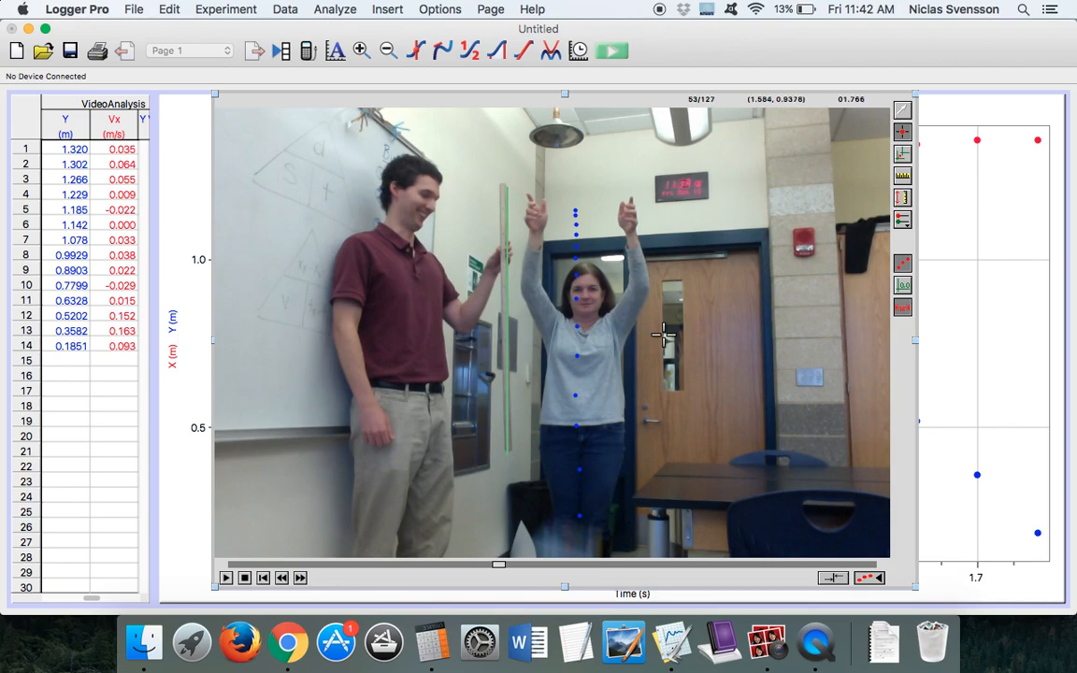
pyautogui.click(903, 112)
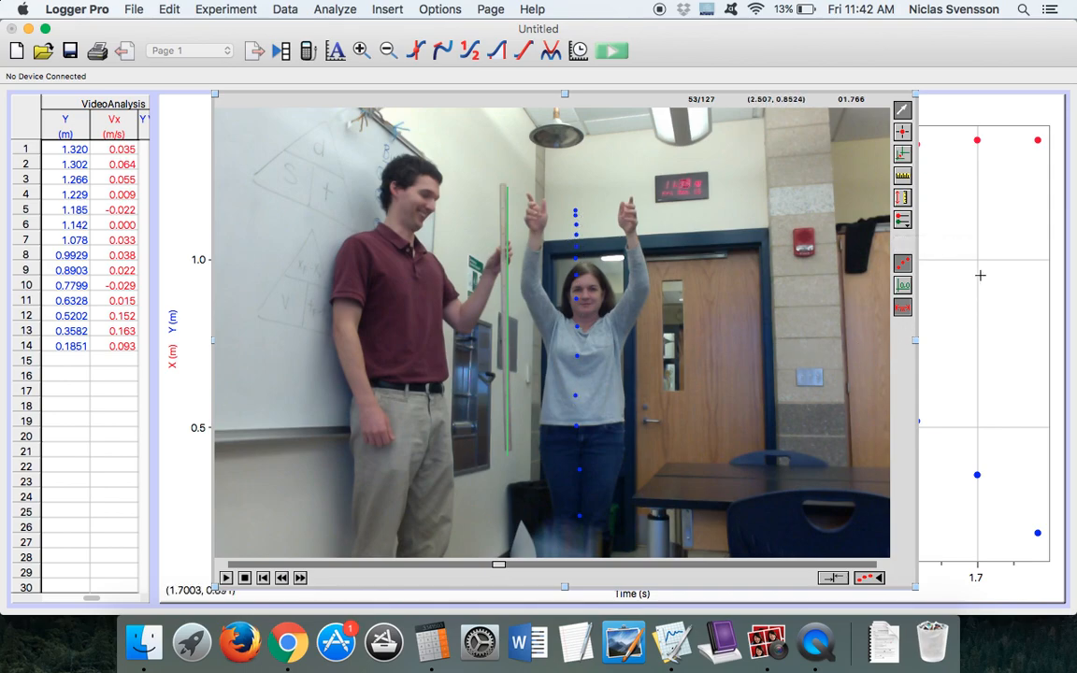
# - Bring the graph in front of the movie and plot only the Y position against time
pyautogui.click(982, 216)
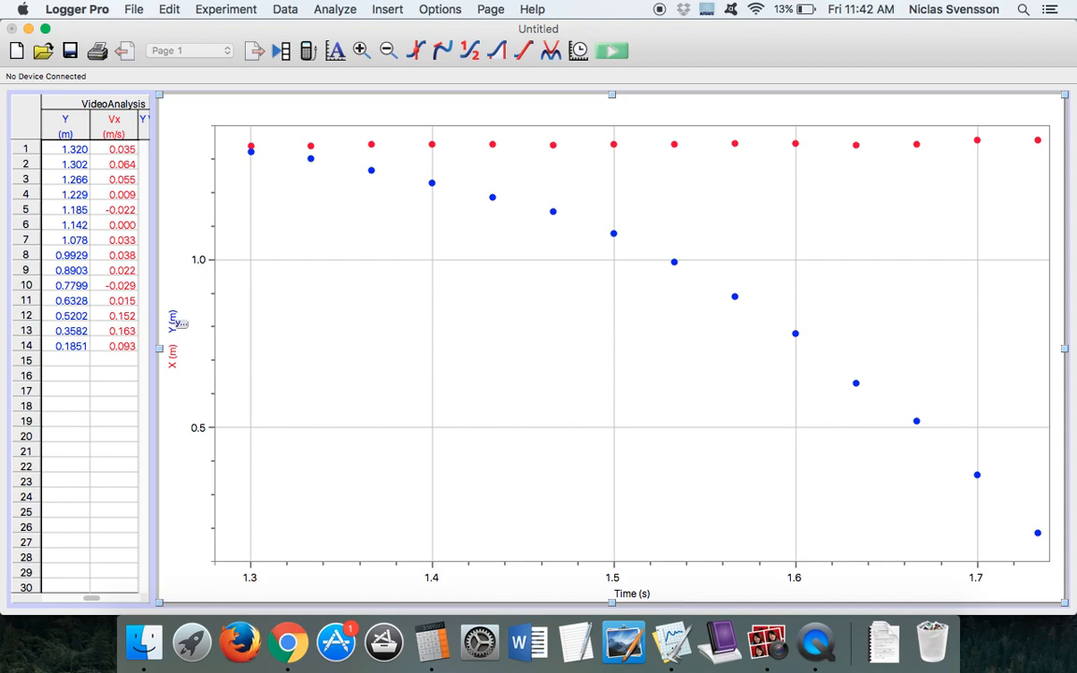
pyautogui.click(179, 323)
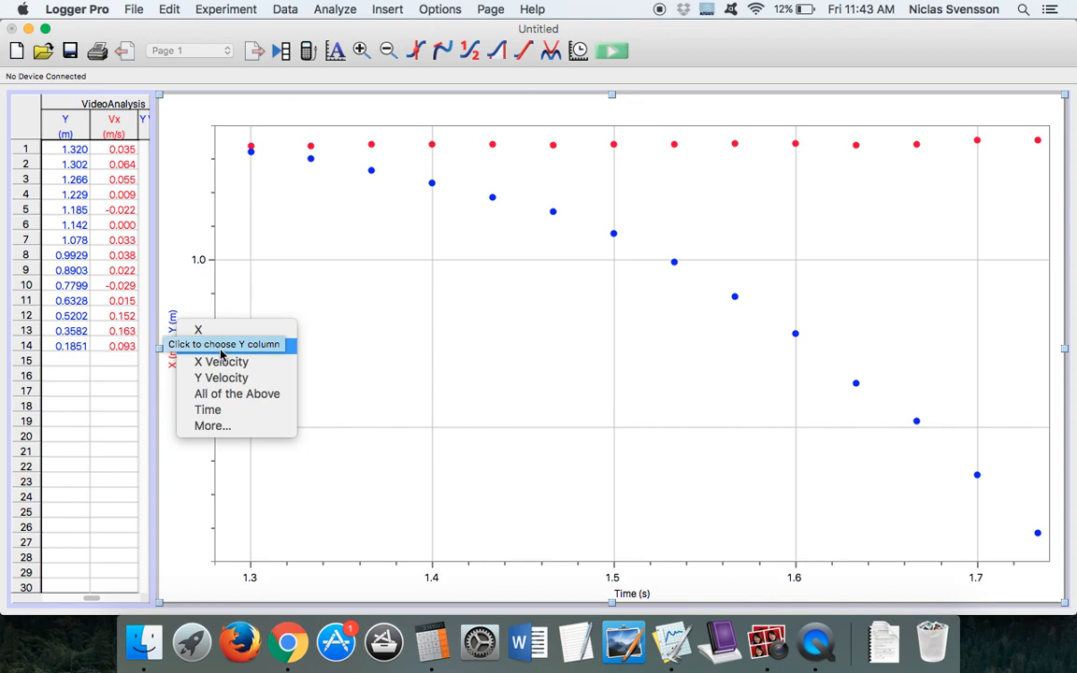
pyautogui.click(170, 429)
pyautogui.click(174, 363)
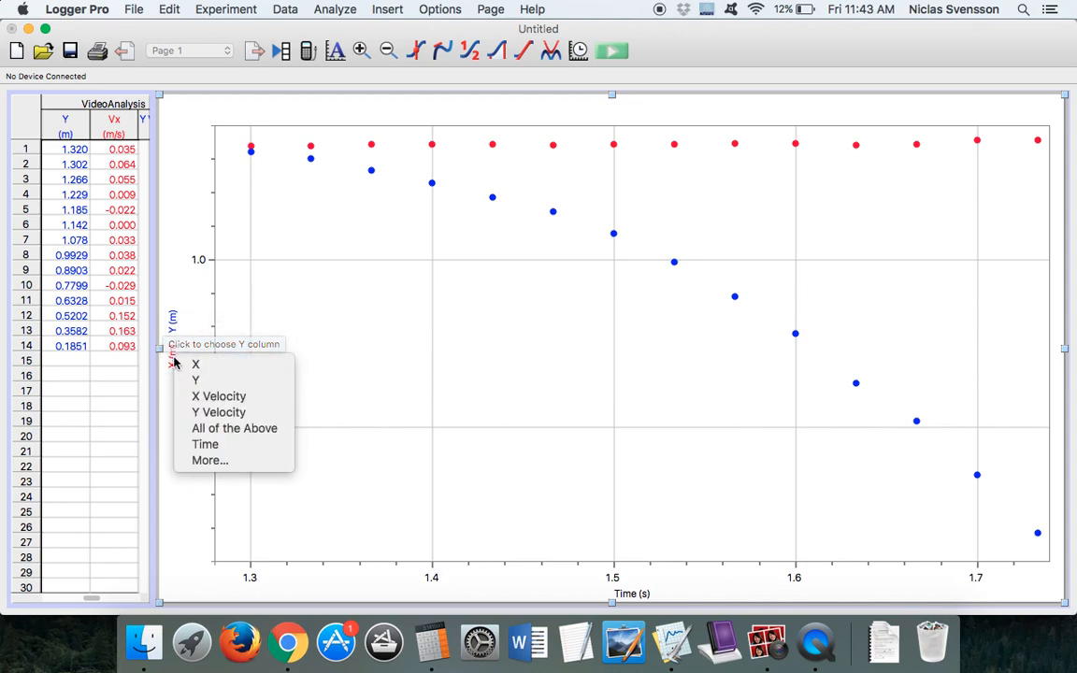
pyautogui.click(216, 380)
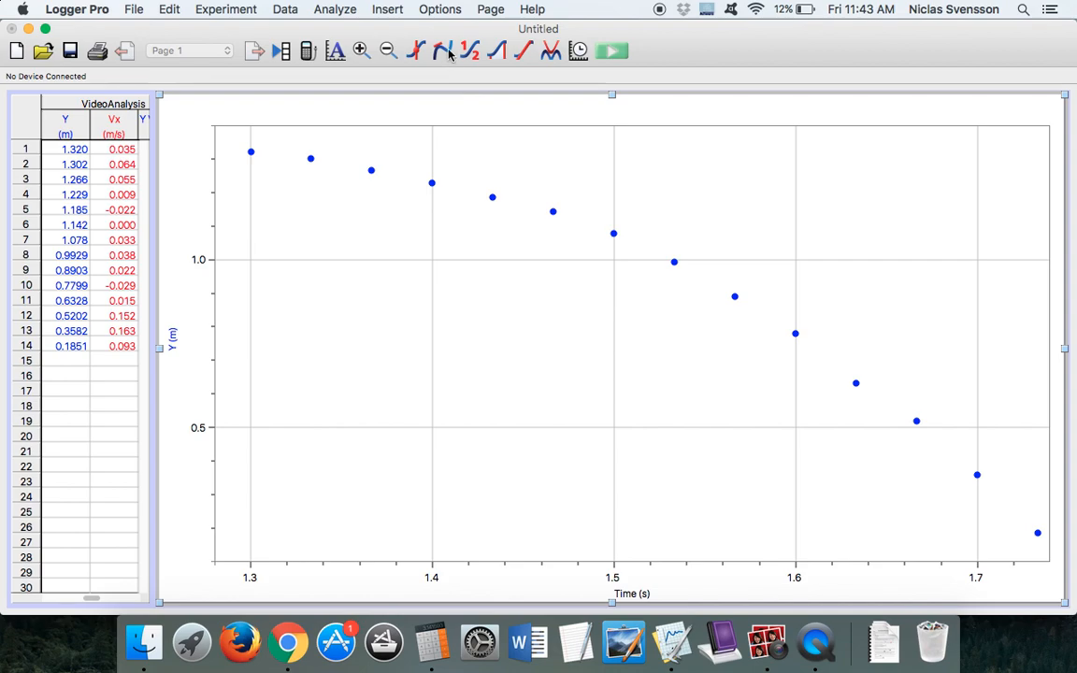
# - Title the graph "Position vs. Time"
pyautogui.click(446, 11)
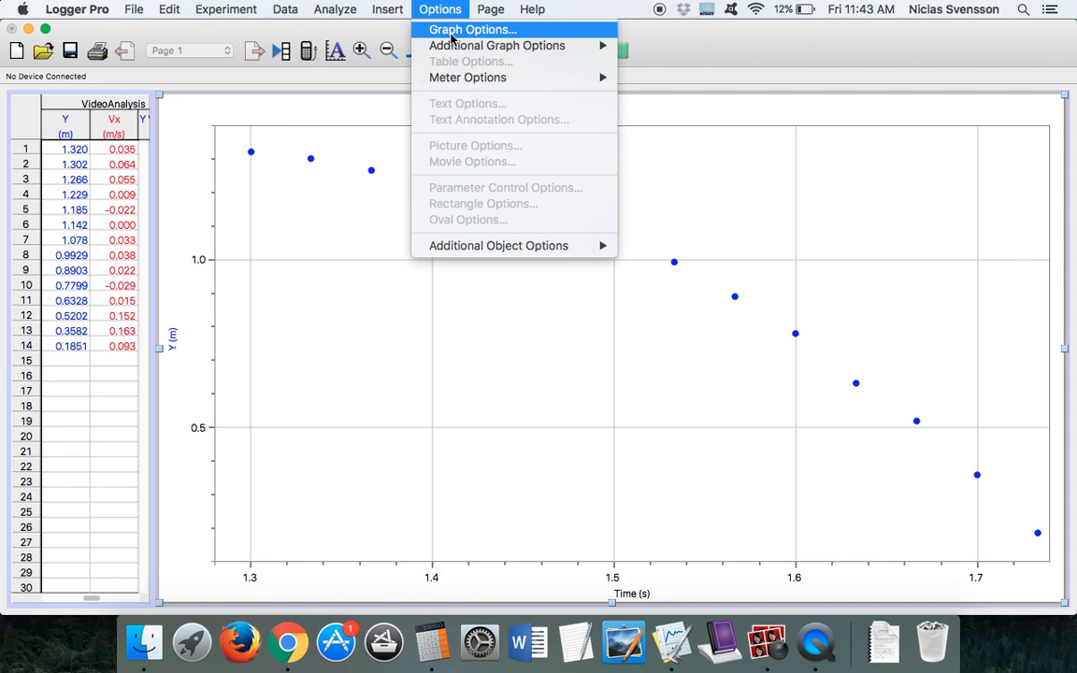
pyautogui.click(462, 30)
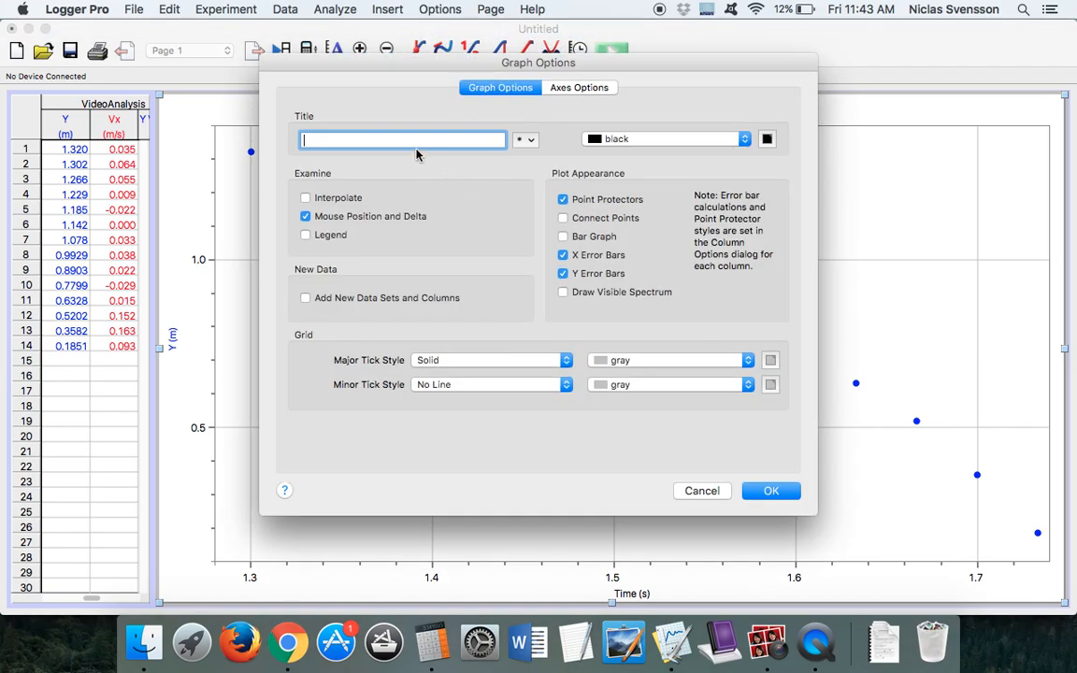
pyautogui.write('Position vs. Time')
pyautogui.click(769, 493)
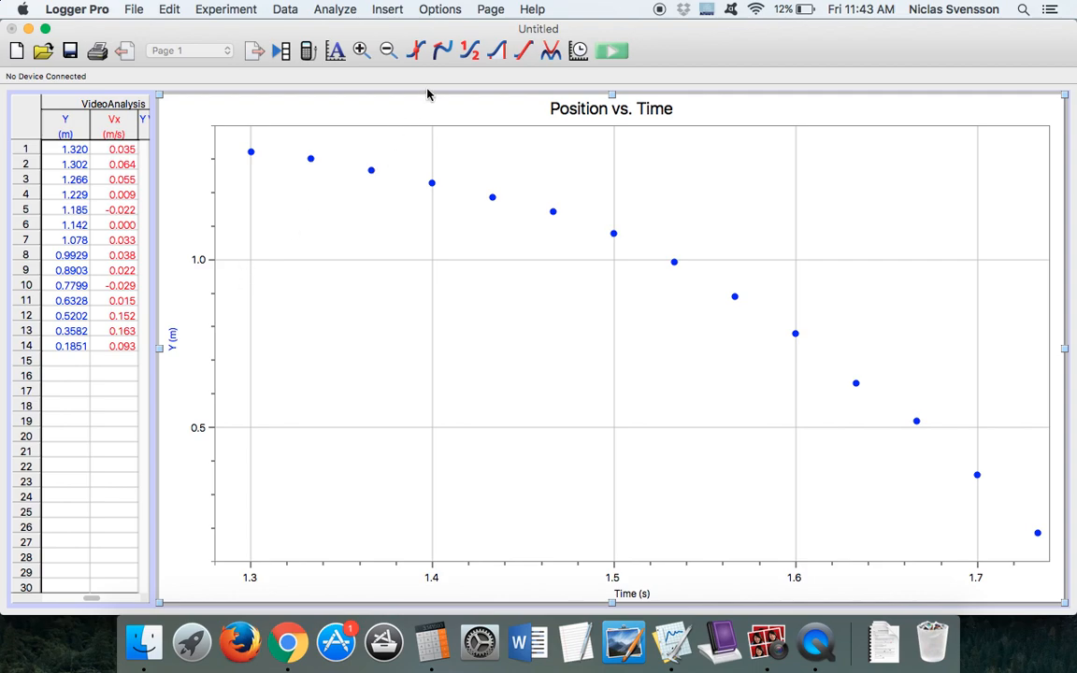
# - Insert a second graph, move and enlarge it over the position graph, and plot Y Velocity against time in it
pyautogui.click(391, 10)
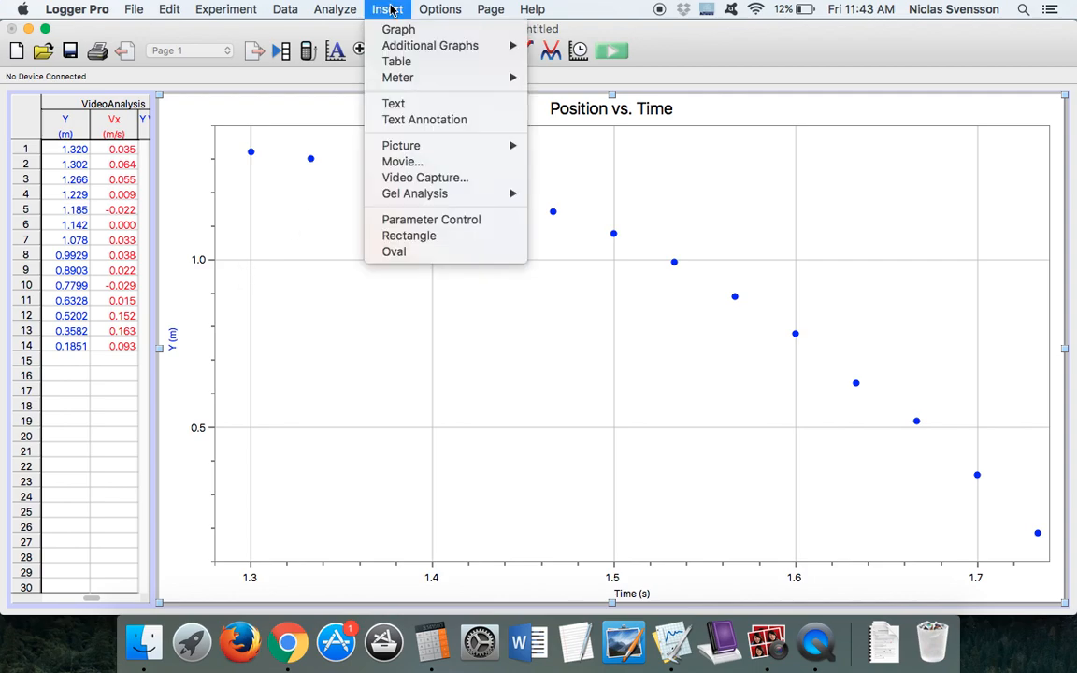
pyautogui.click(428, 34)
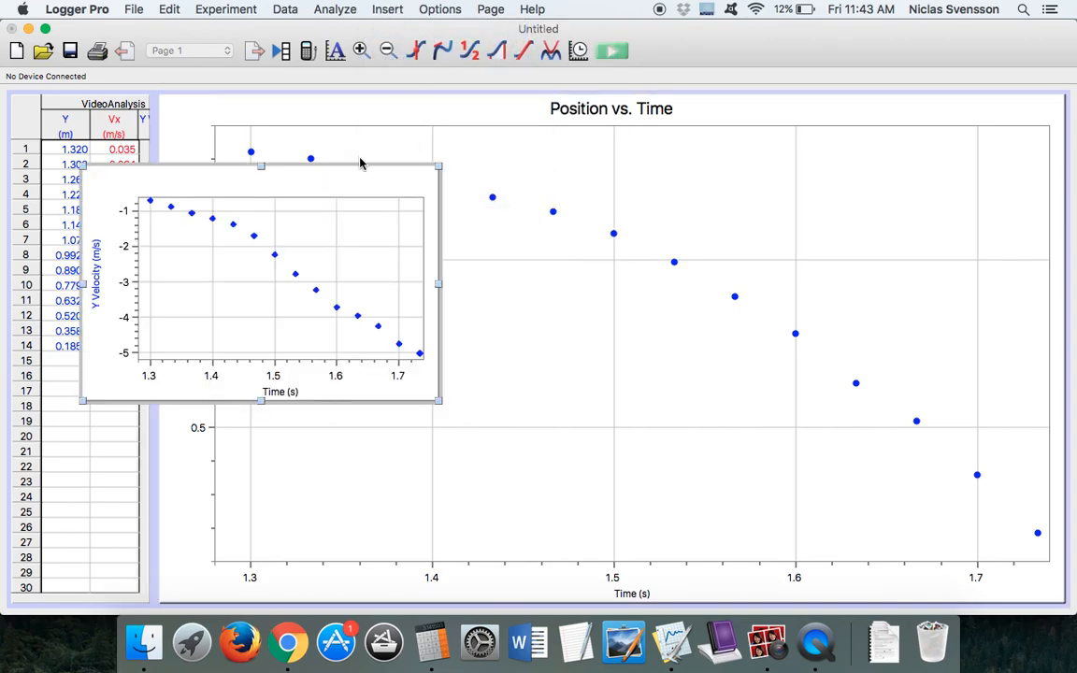
pyautogui.moveTo(337, 184); pyautogui.dragTo(497, 155)
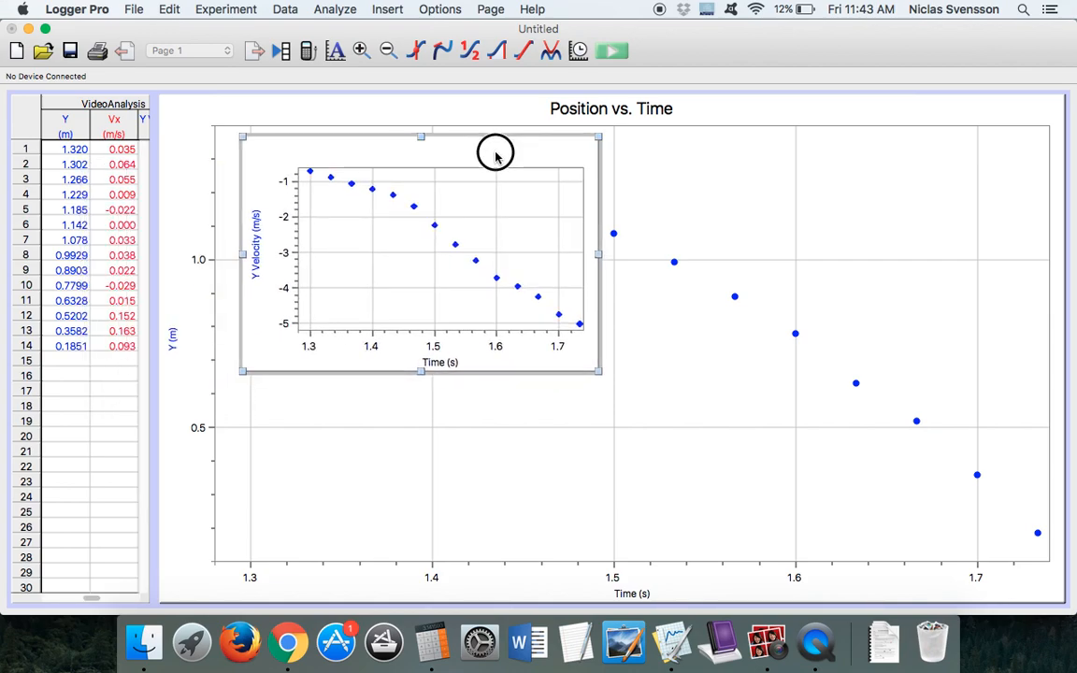
pyautogui.moveTo(602, 375); pyautogui.dragTo(716, 500)
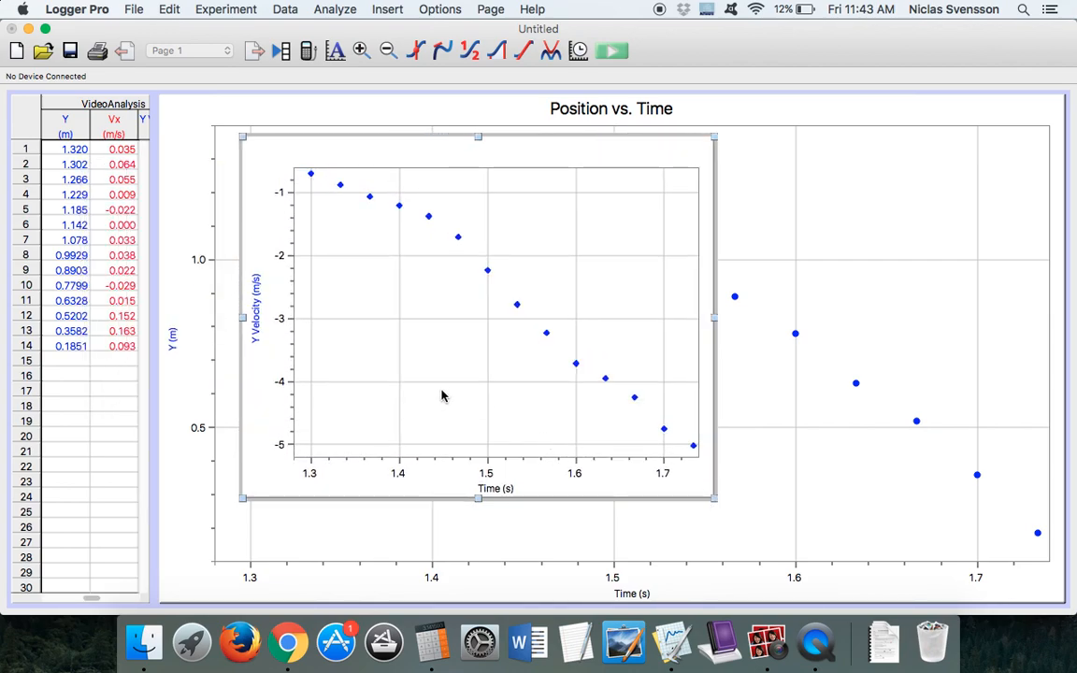
pyautogui.click(258, 314)
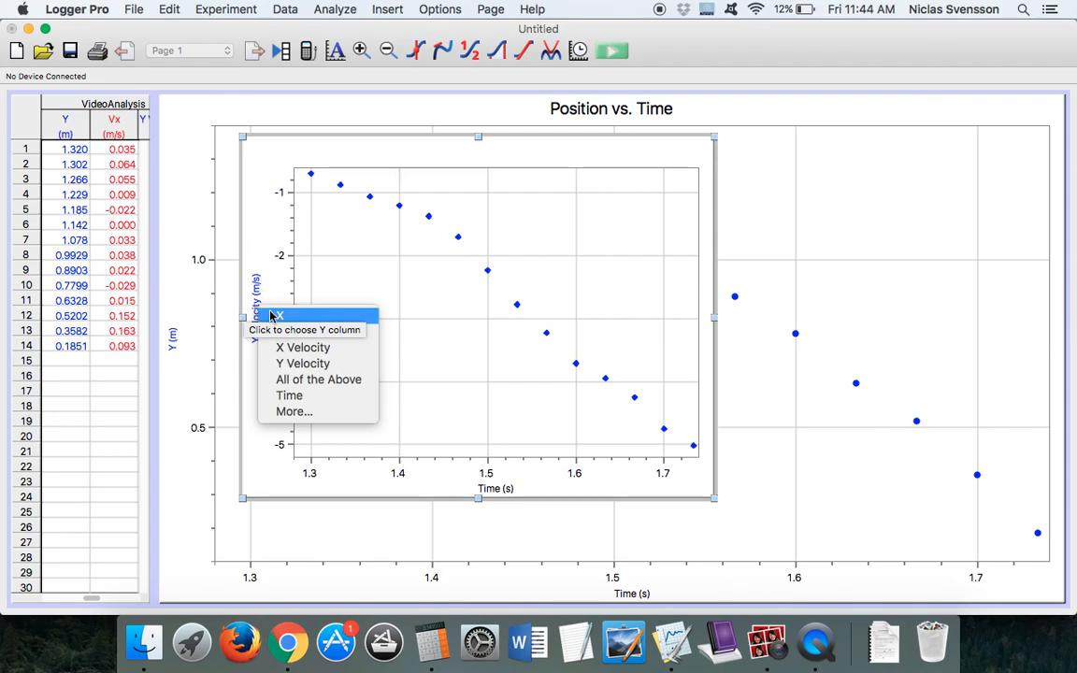
pyautogui.click(338, 364)
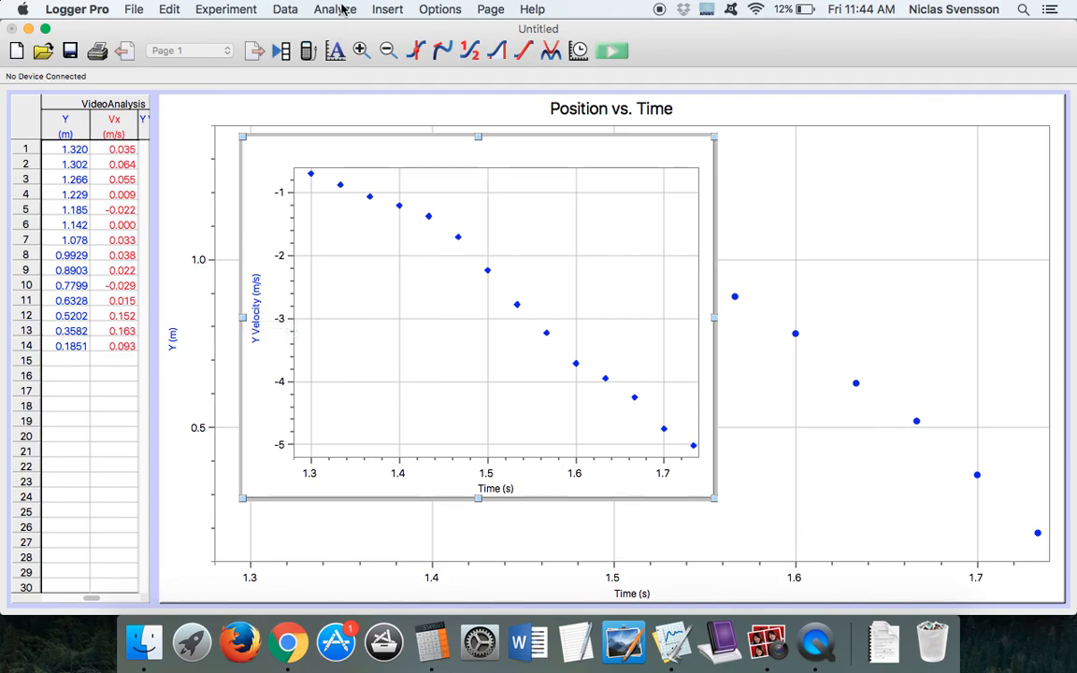
# - Title the new Y velocity graph "Velocity vs. Time"
pyautogui.click(441, 9)
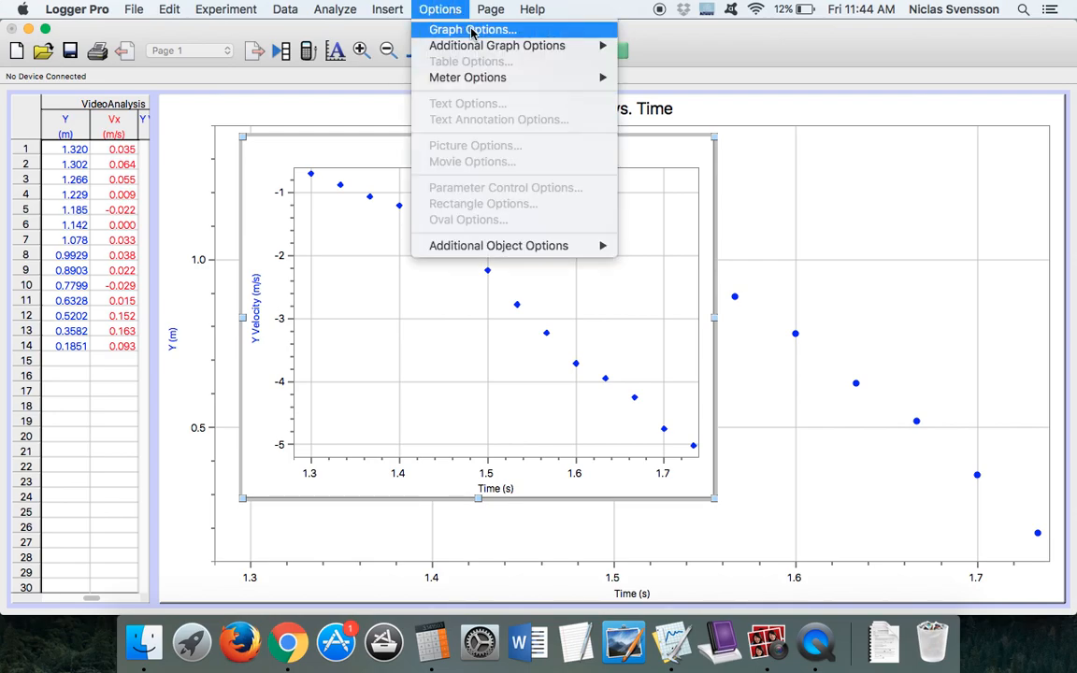
pyautogui.click(473, 31)
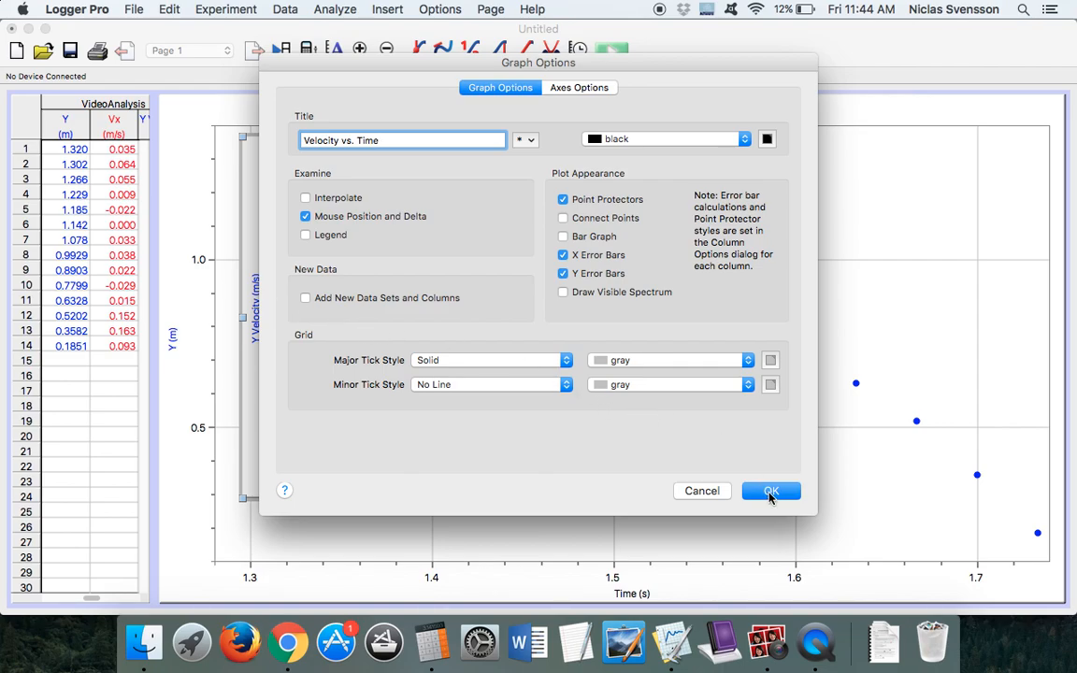
pyautogui.click(773, 493)
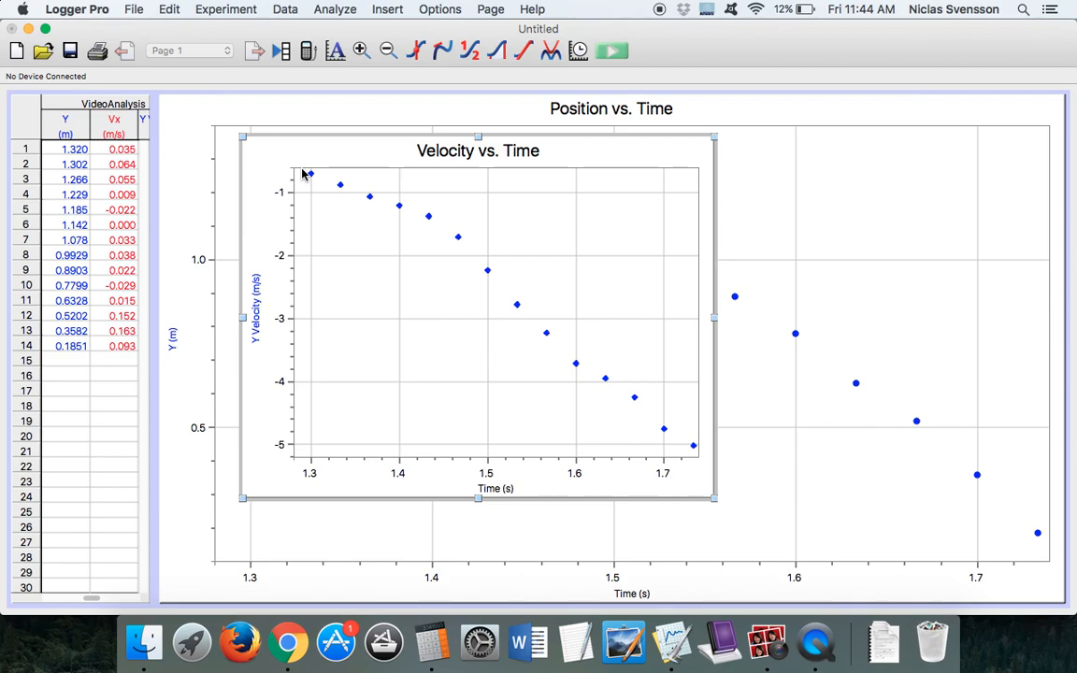
# - Apply a linear fit to all points of the velocity graph and move its results box off the fitted line
pyautogui.moveTo(302, 169); pyautogui.dragTo(696, 458)
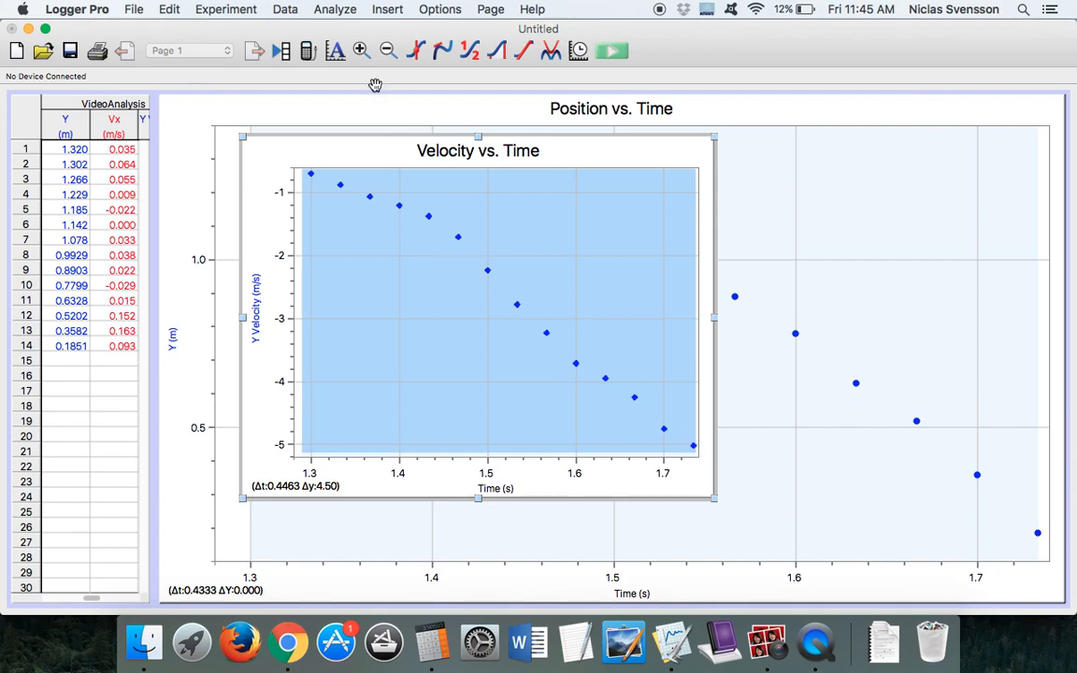
pyautogui.click(338, 9)
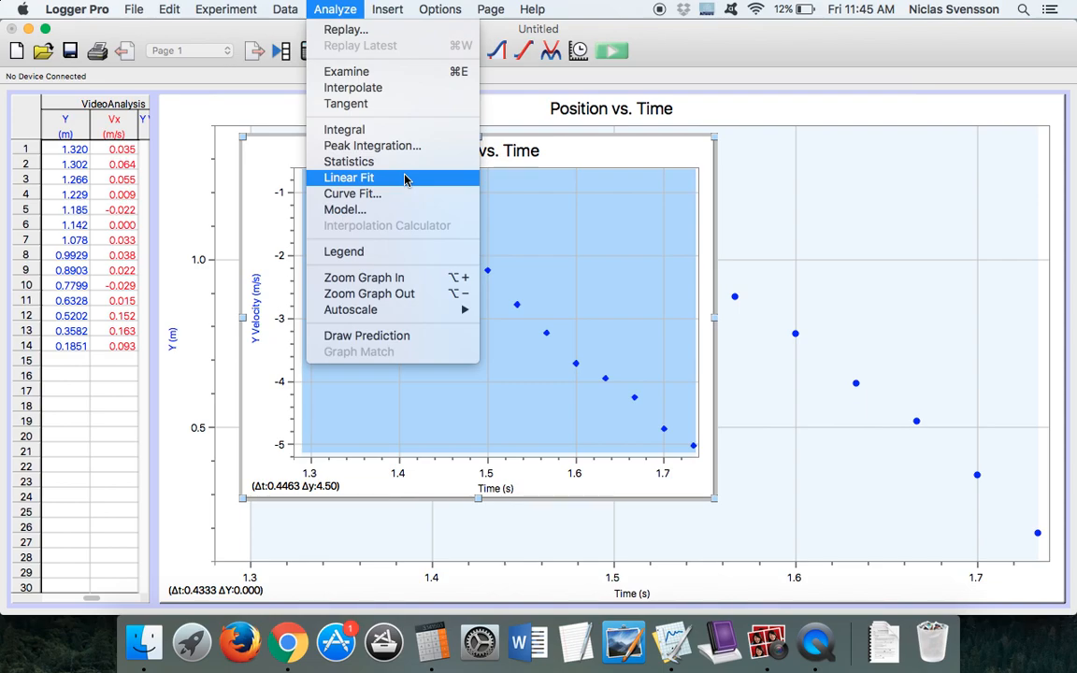
pyautogui.click(405, 179)
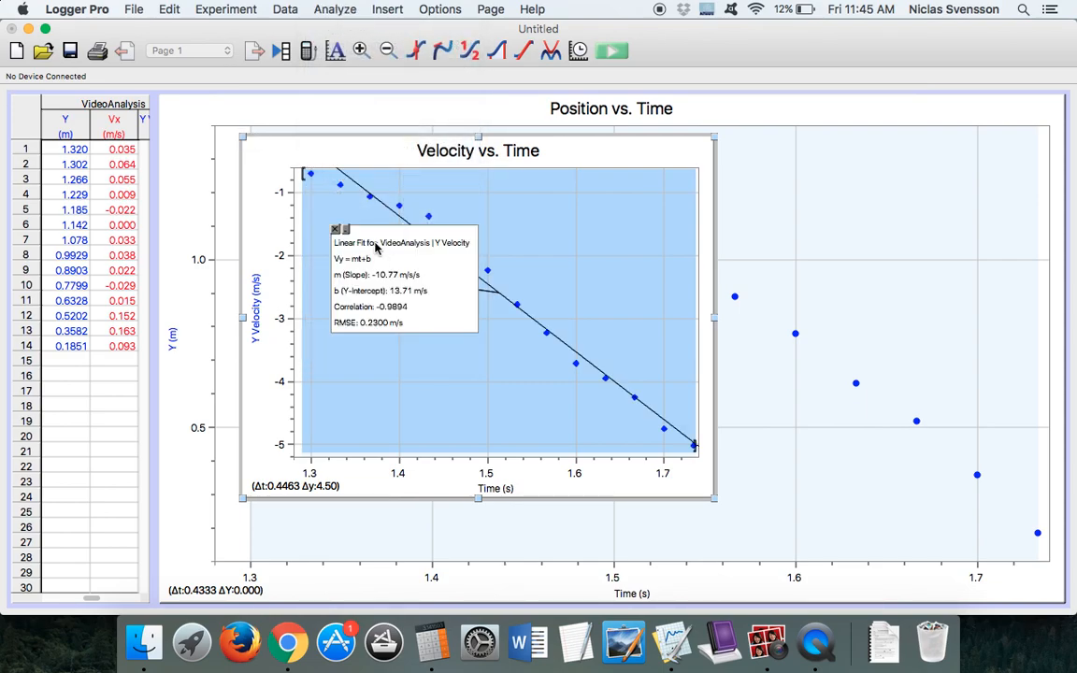
pyautogui.moveTo(376, 244); pyautogui.dragTo(364, 297)
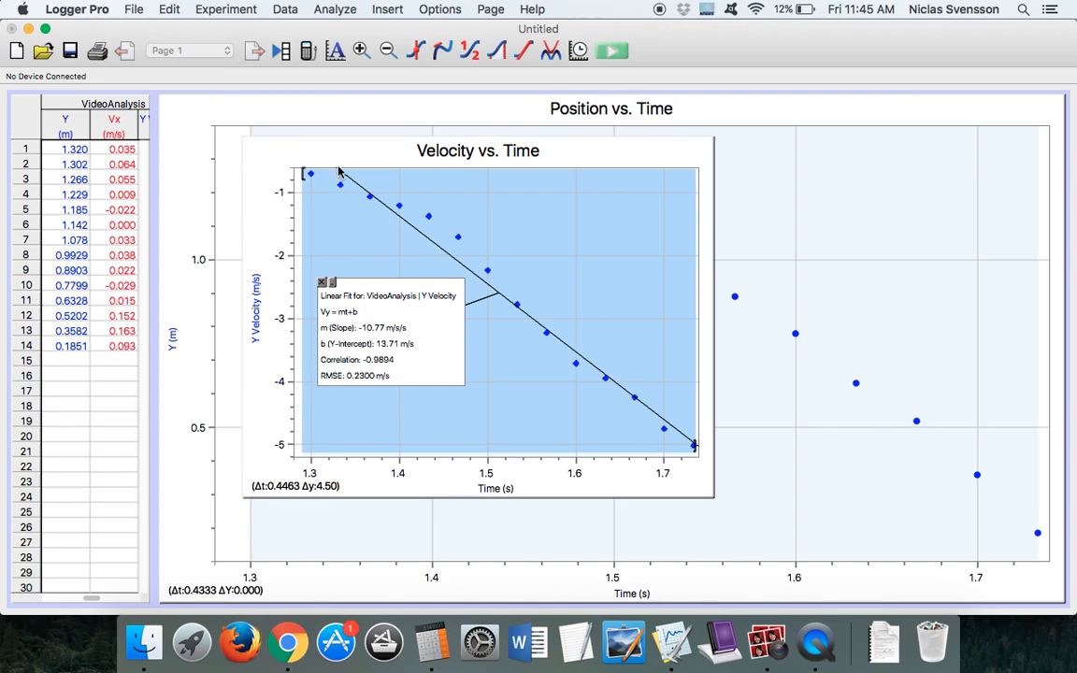